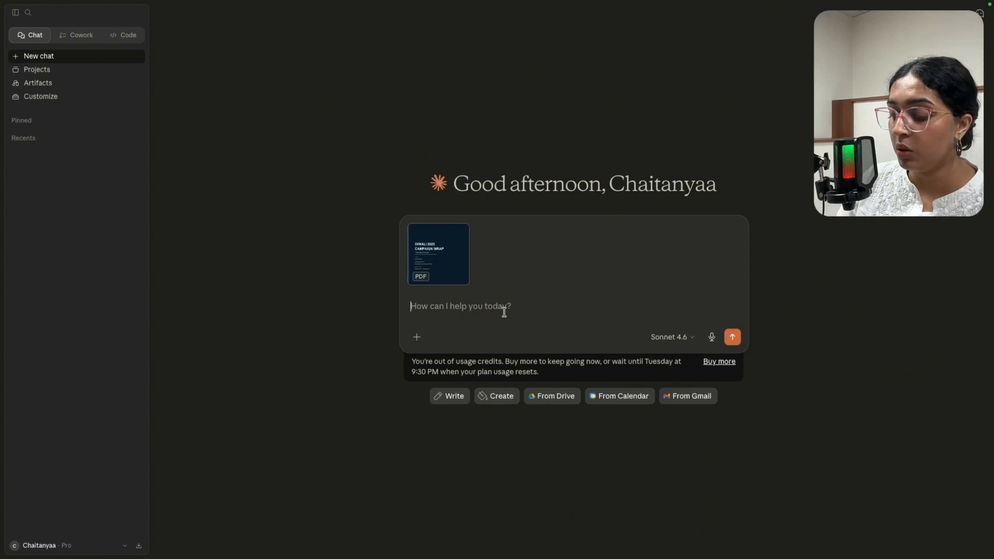
Step: Begin the prompt for the attached PDF with "turn this pdf into a two tab spreadsheet."
text(turn )
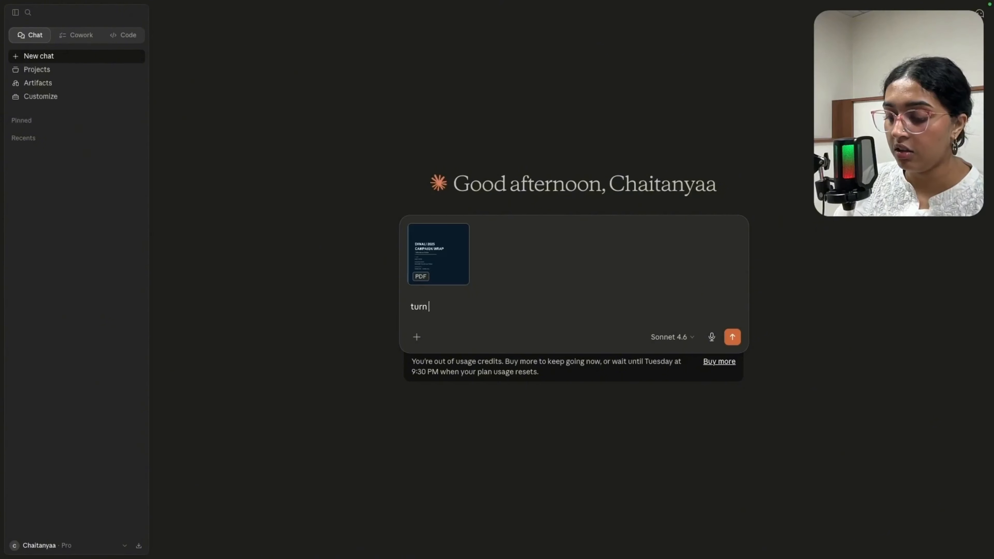
text(this psdf i)
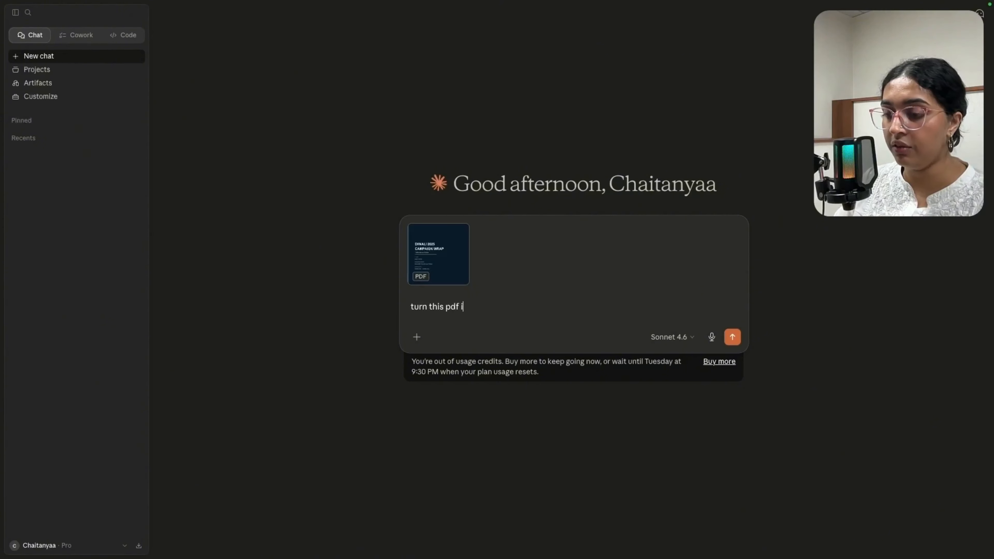
text(nto a two tab se)
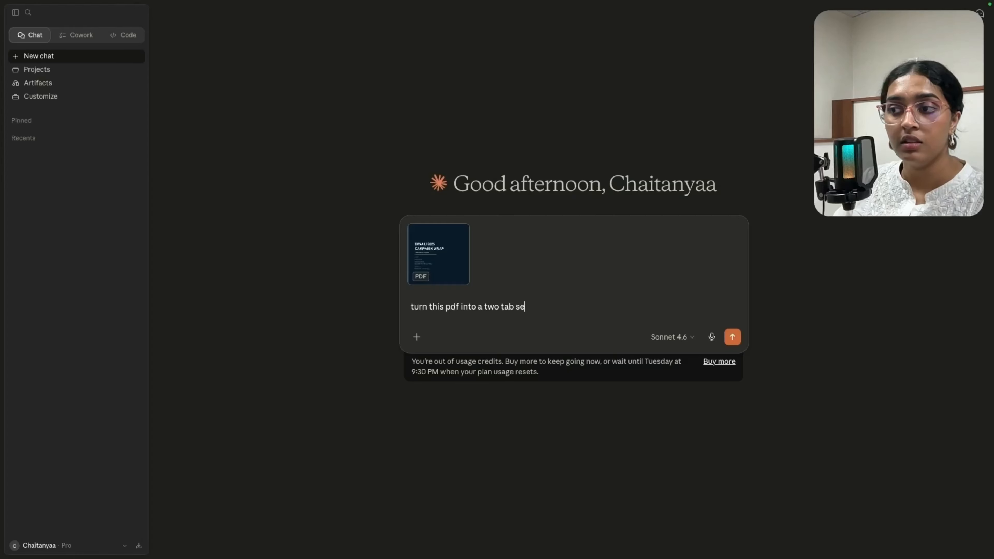
key(BackSpace)
text(preadshe)
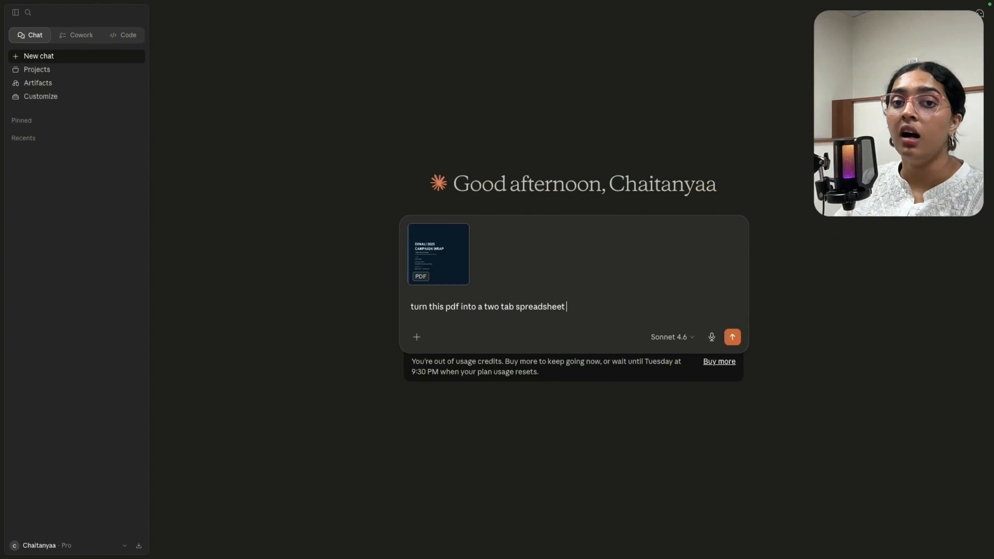
text(et. )
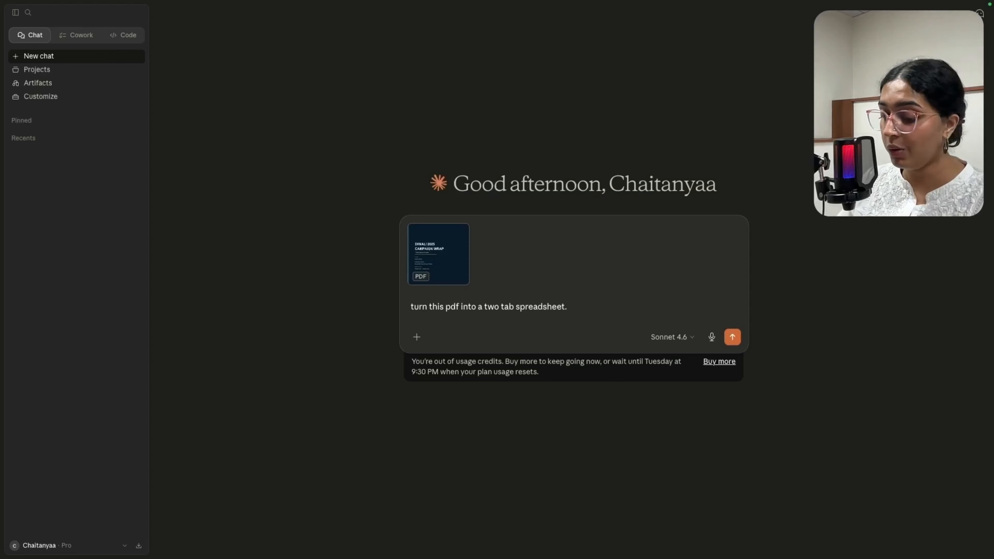
Step: Add the first tab's content to the prompt: "tab 1: channel performance data from this report."
text(tab 21)
key(BackSpace)
key(BackSpace)
text(1)
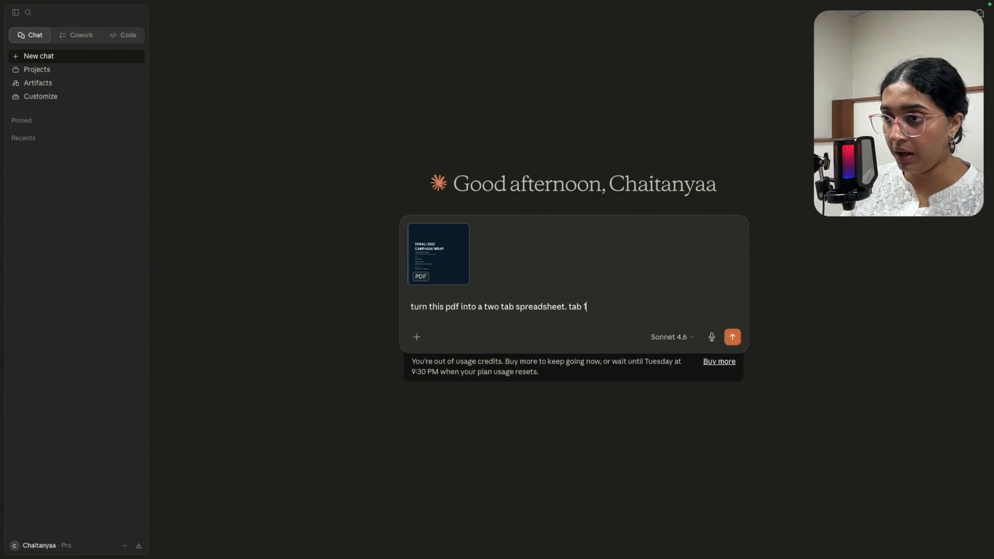
text(: c)
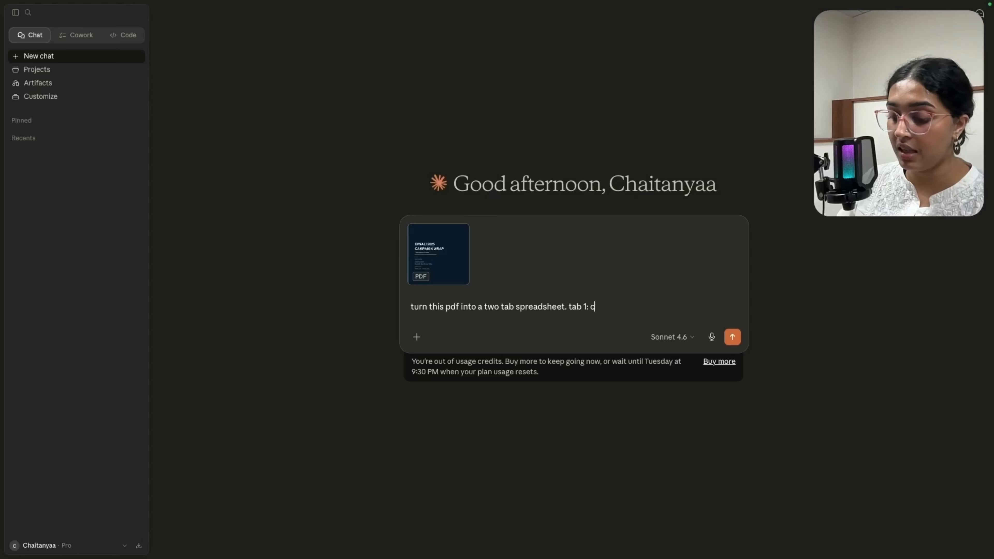
text(hannel e perf)
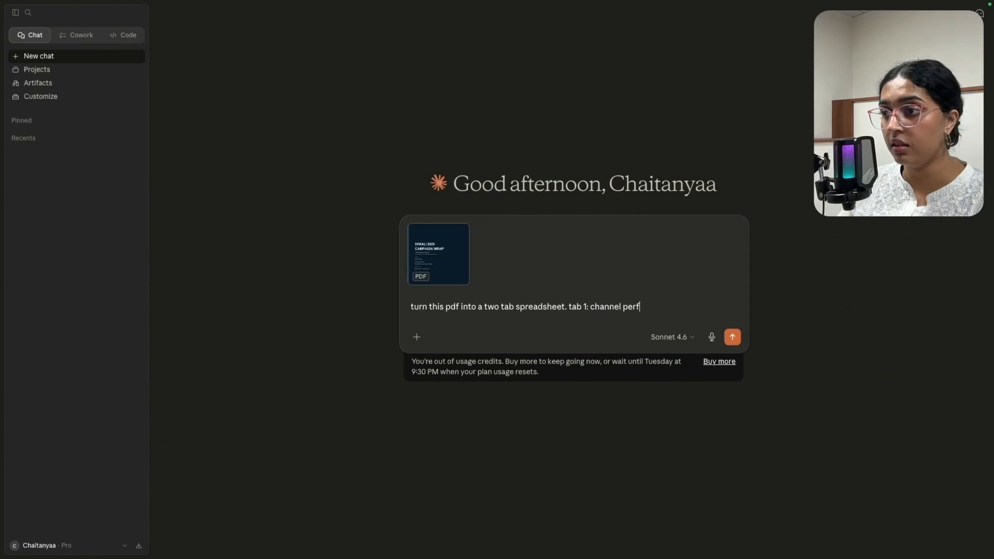
text(ormance da)
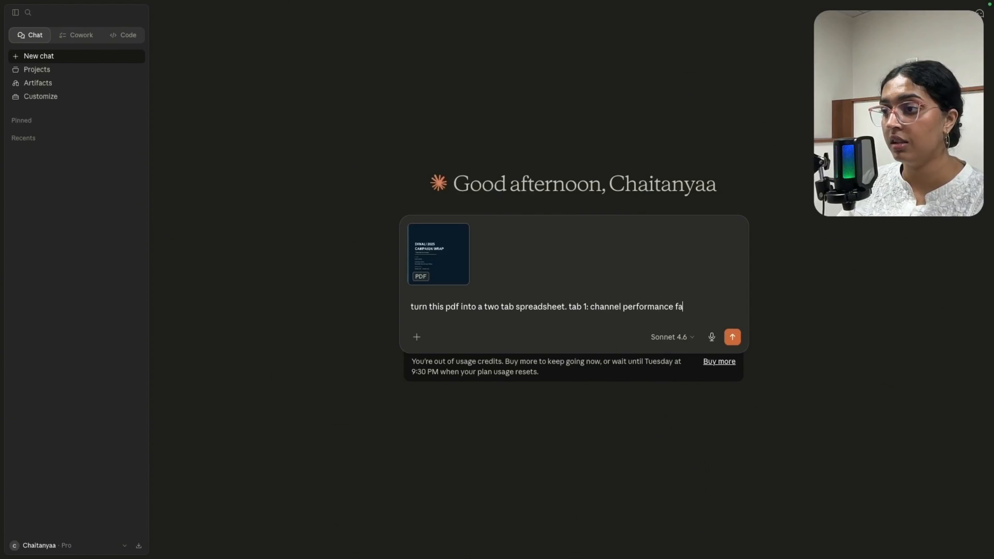
text(s)
key(BackSpace)
key(BackSpace)
text(ata from)
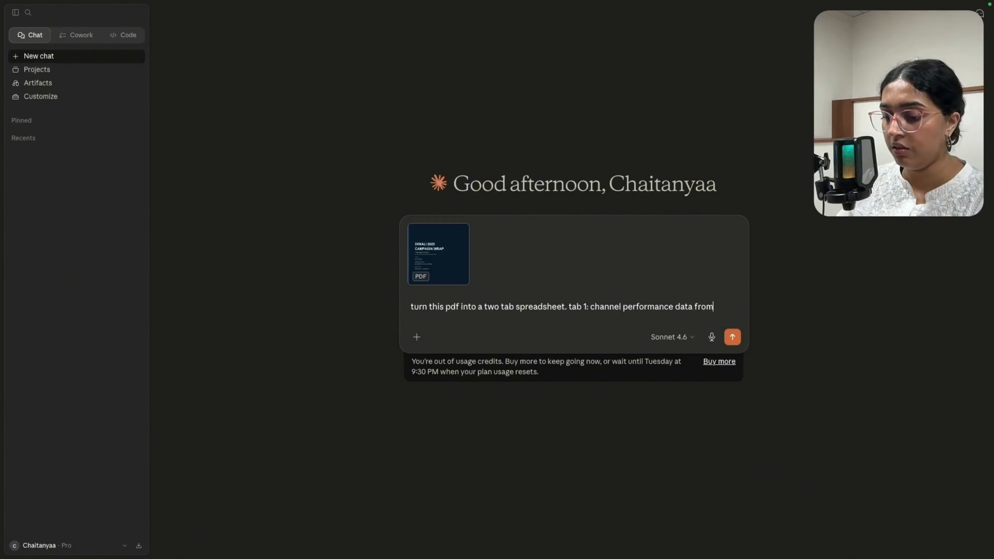
text( this report.)
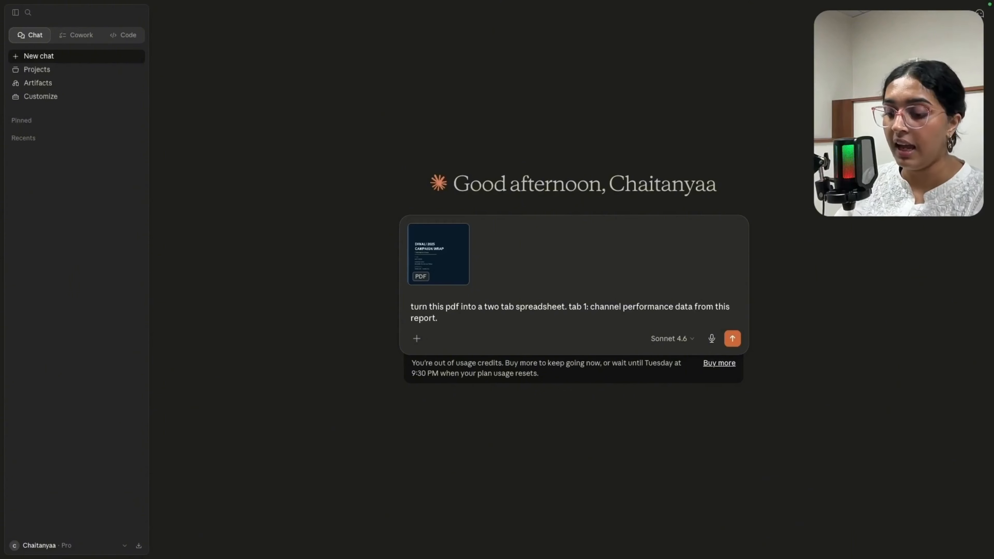
Step: Describe the second tab in the prompt as "tab 2: channel-by-channel analysis"
text( tab 2)
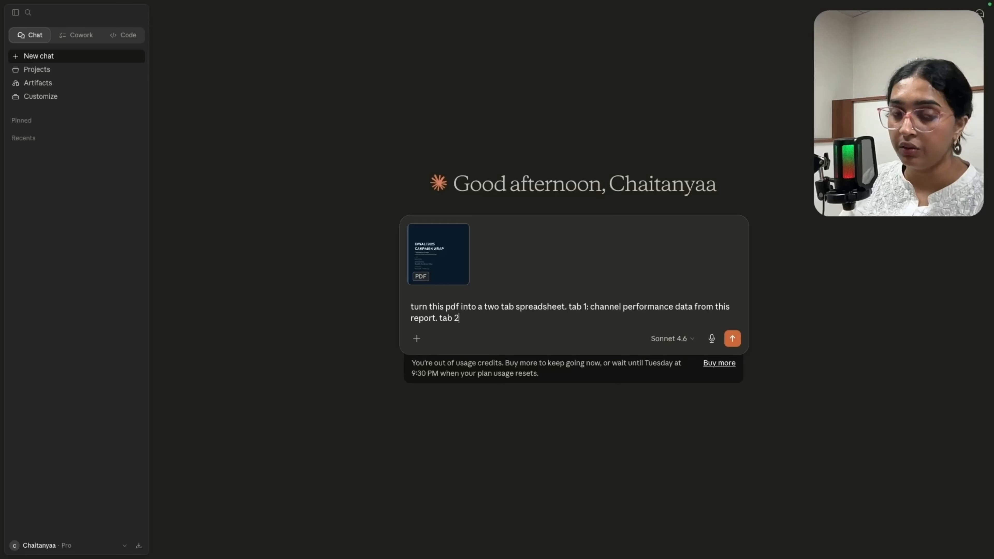
text(: channel-)
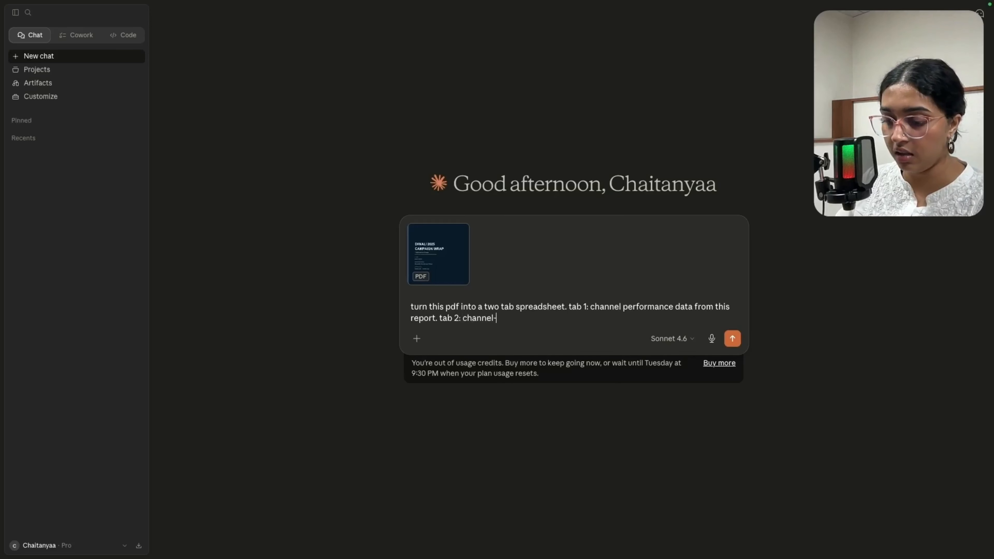
text(by-channel analysis)
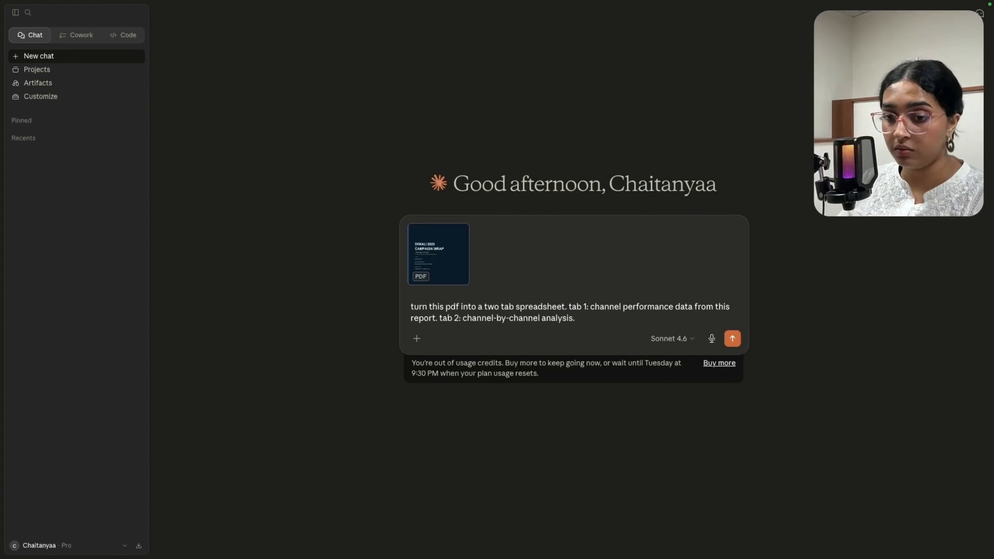
Step: Continue the tab 2 request with ". verdict of scale, maintain or cut for each channel"
text(. verdict of sc)
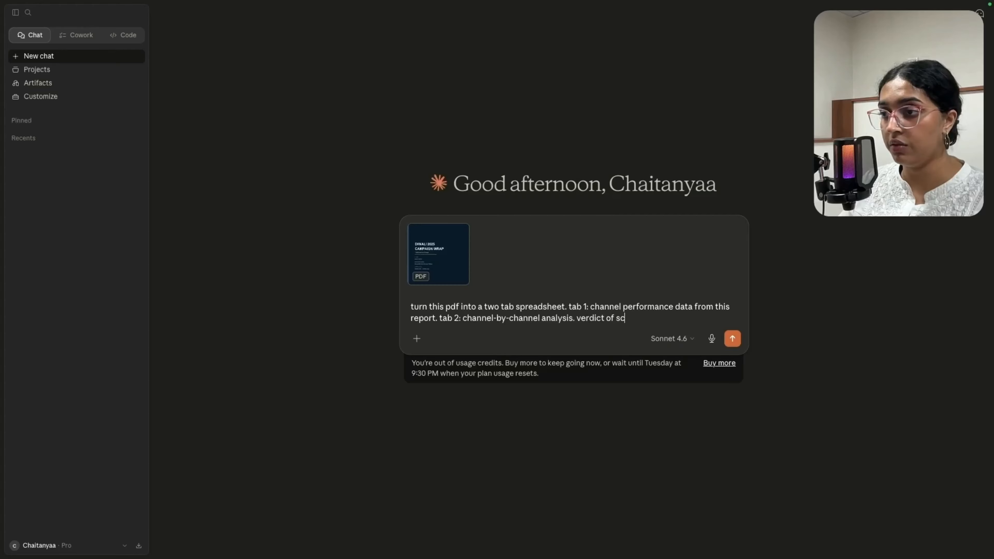
text(ale, maint)
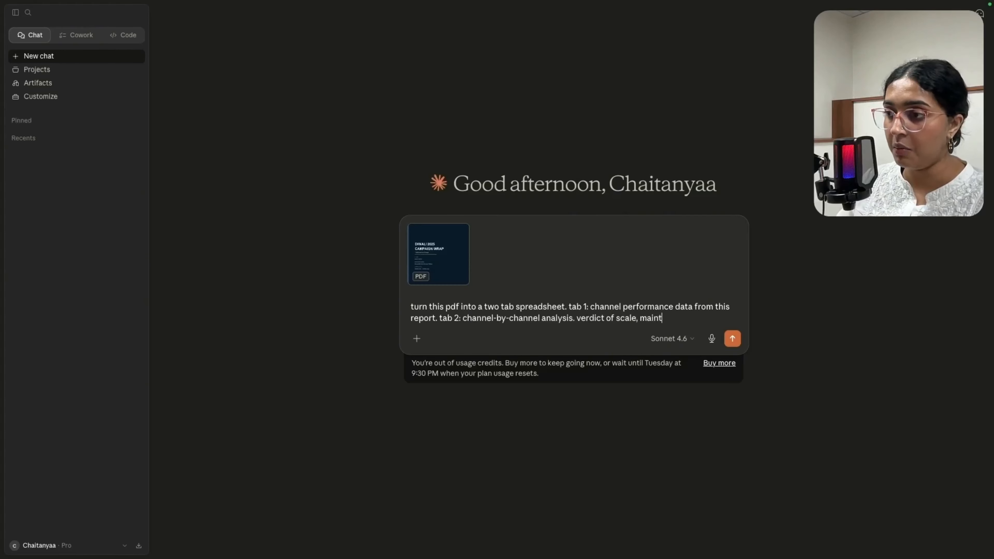
text(inai)
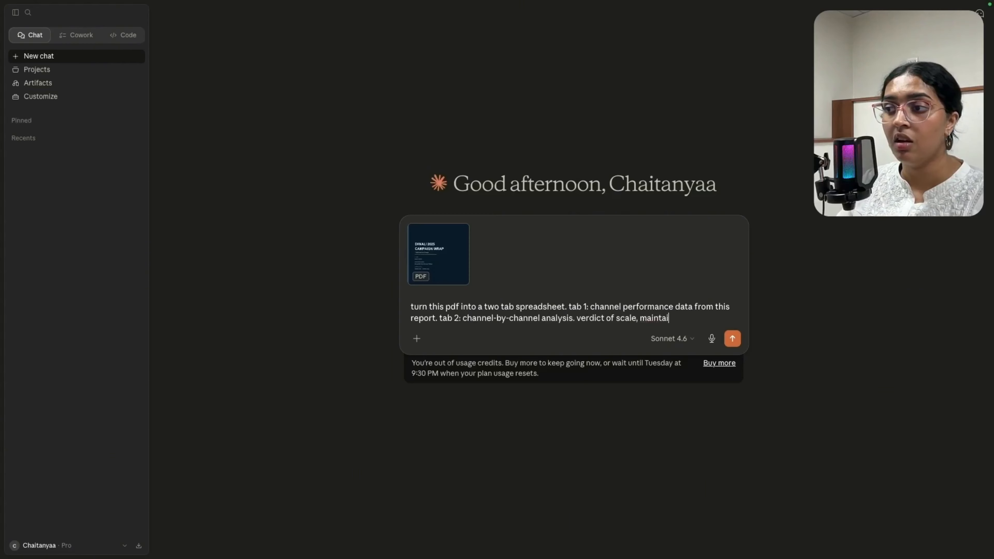
text(n or cut)
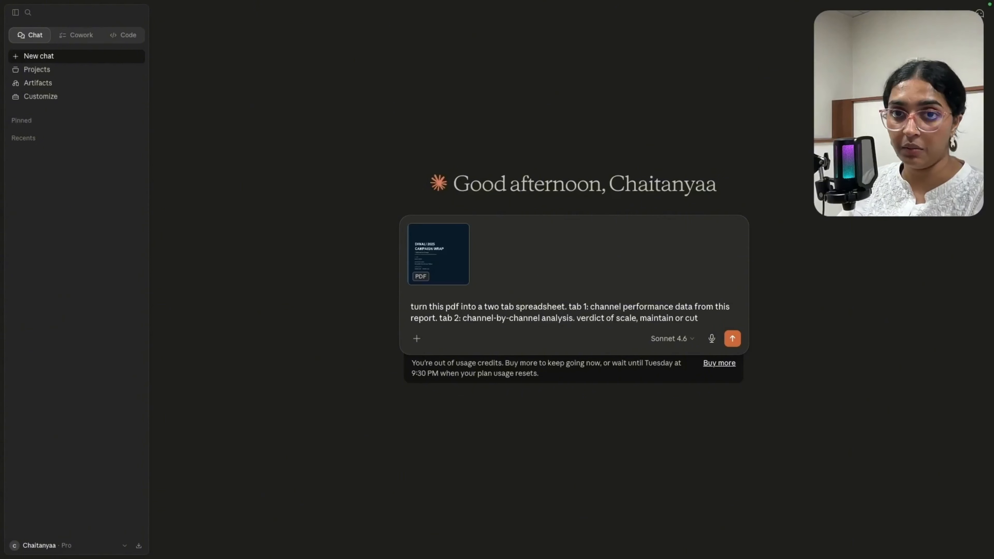
text( for each chn)
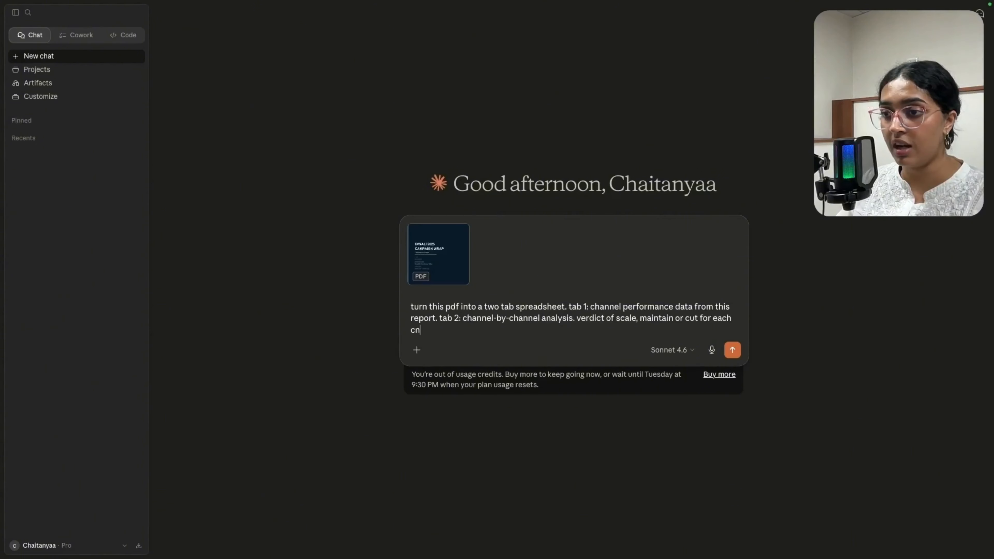
key(BackSpace)
text(annel to)
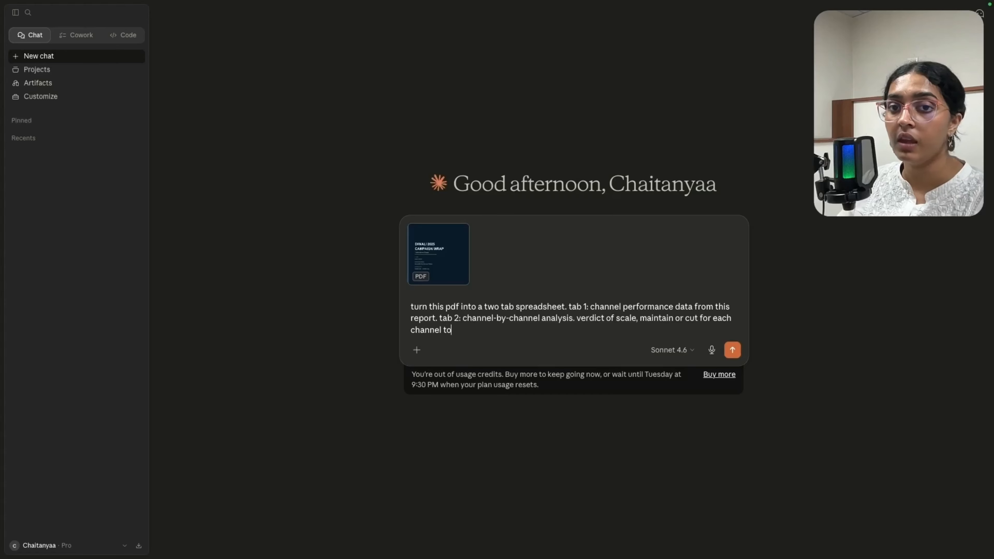
key(BackSpace)
key(BackSpace)
key(BackSpace)
Step: Finish the prompt with ", with the key numbers that support it" and send it
text(, wi)
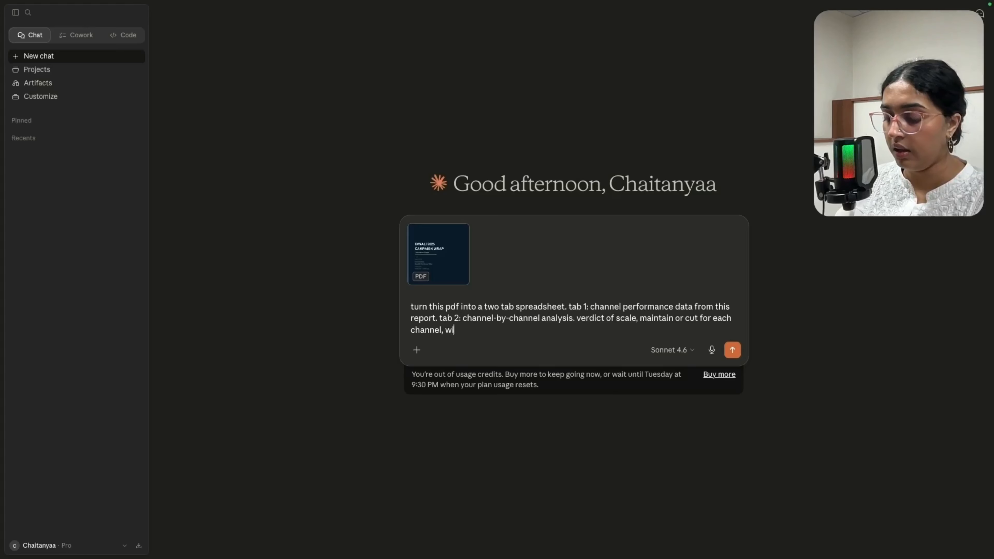
text(th the key numbe)
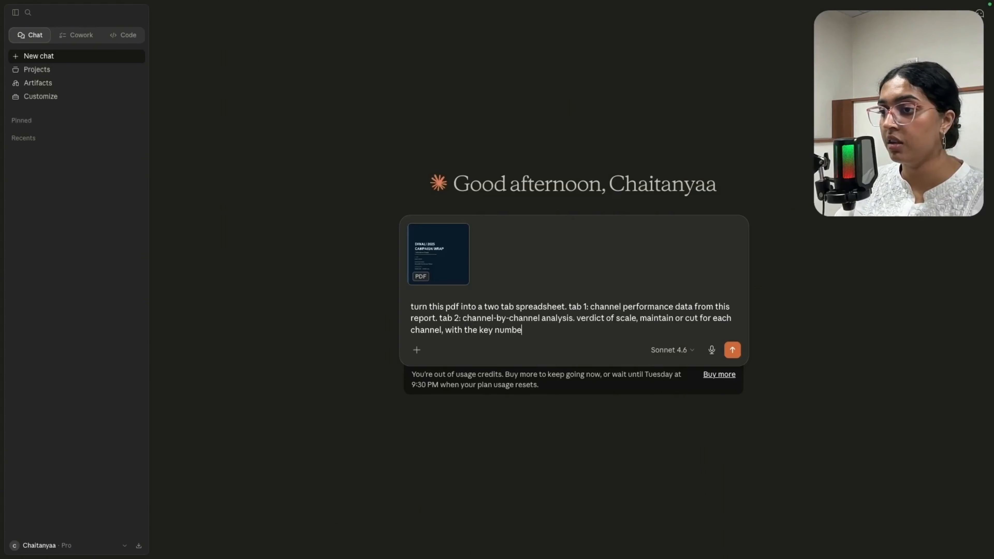
text(rs ha)
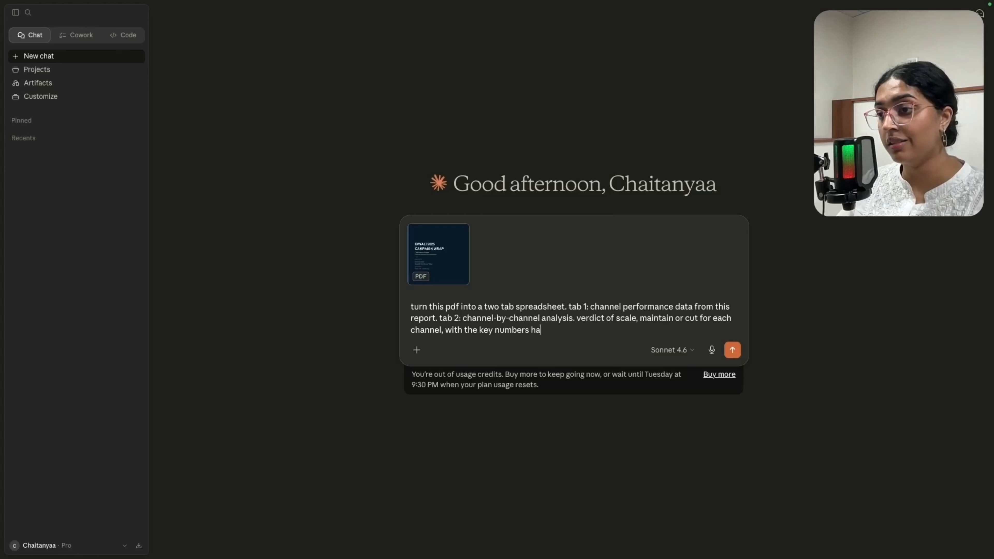
key(BackSpace)
key(BackSpace)
text(that support ti)
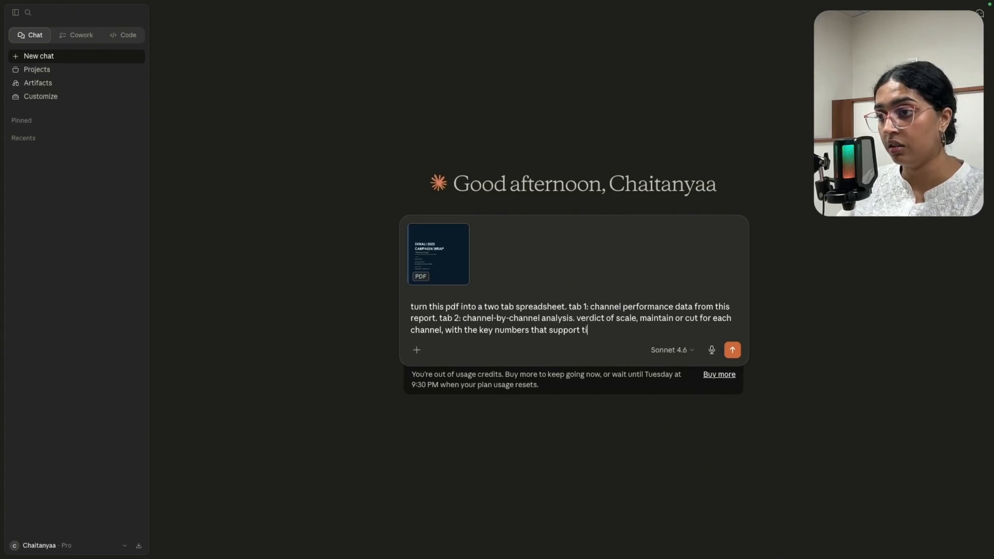
text( it)
key(Return)
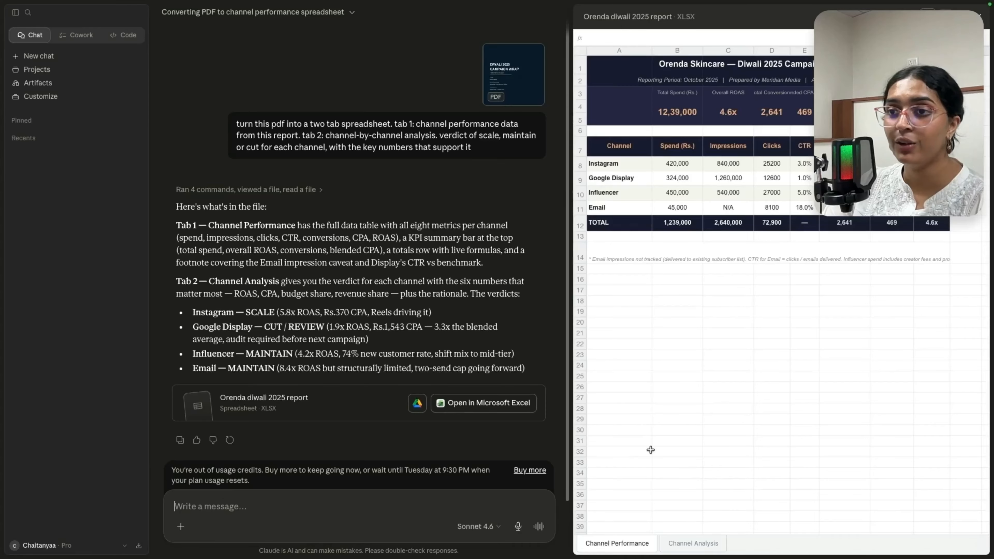
Step: Review the reply and examine each channel's verdict on the generated spreadsheet's Channel Analysis sheet
scroll(434, 370, down, 2)
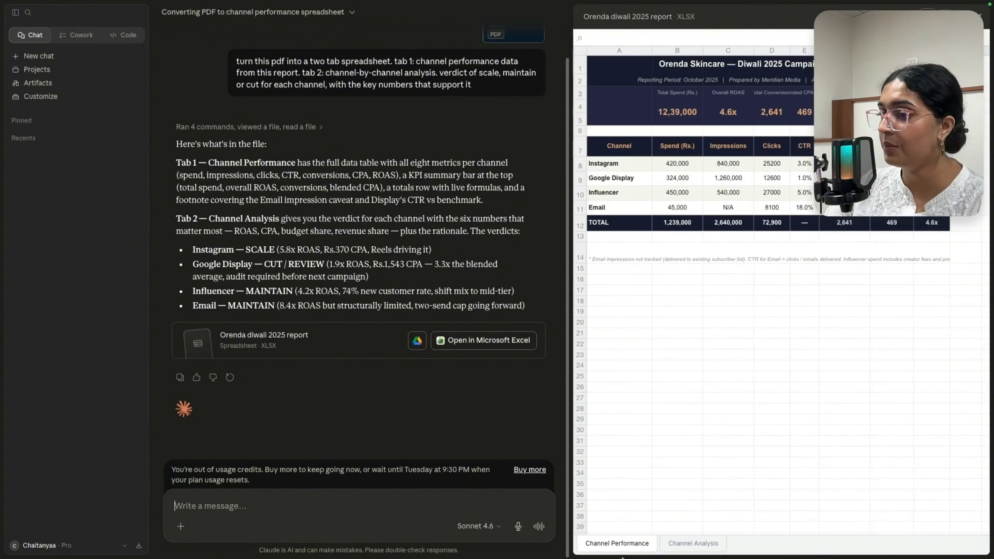
click(673, 548)
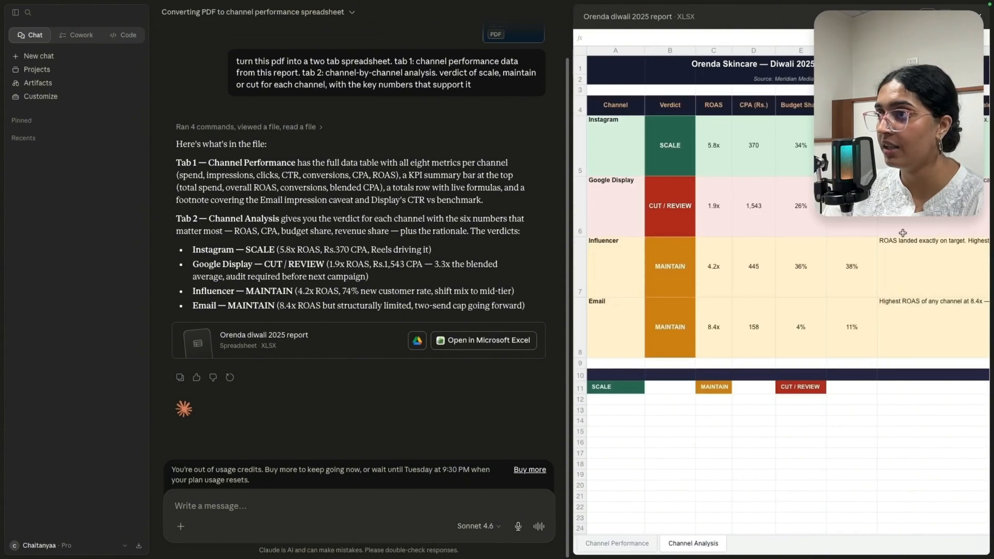
click(663, 146)
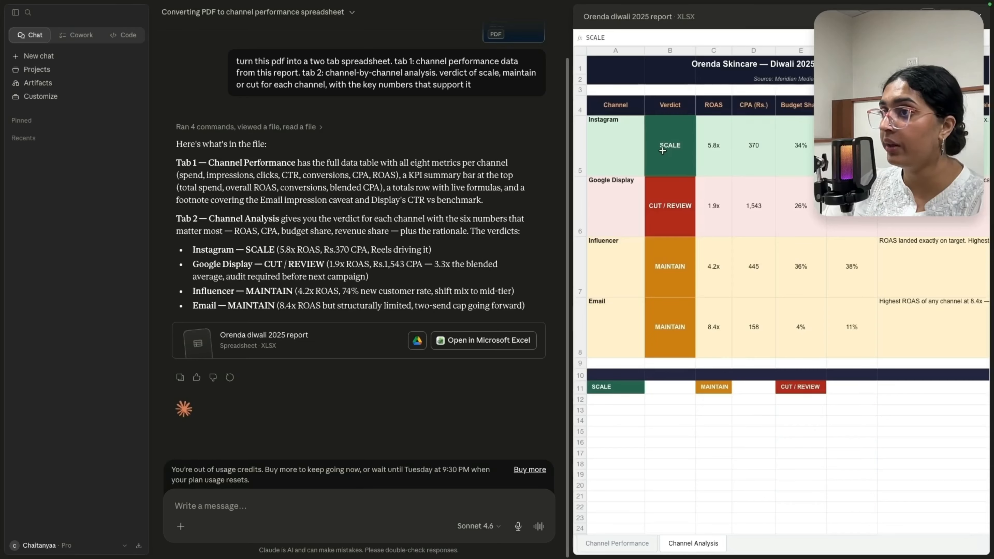
click(663, 223)
click(669, 276)
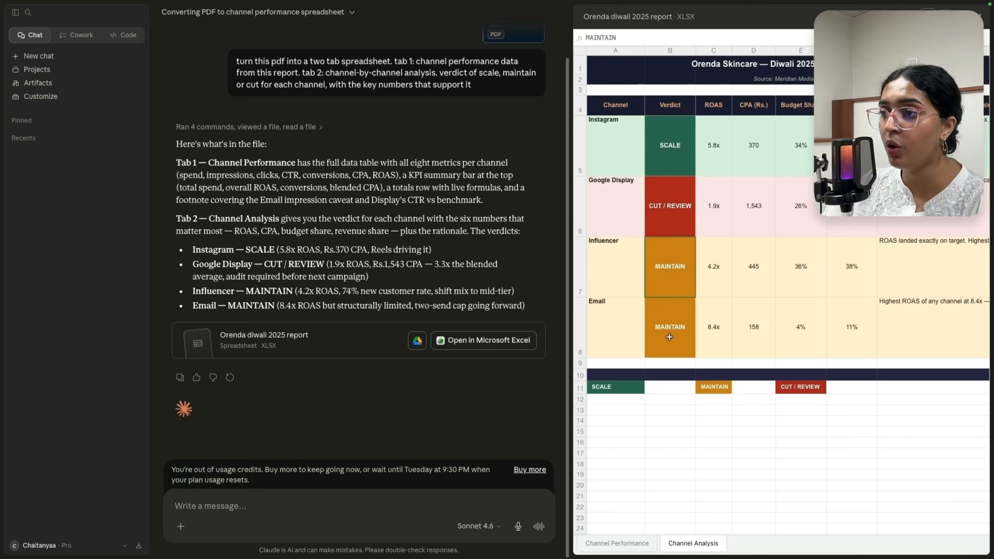
click(667, 338)
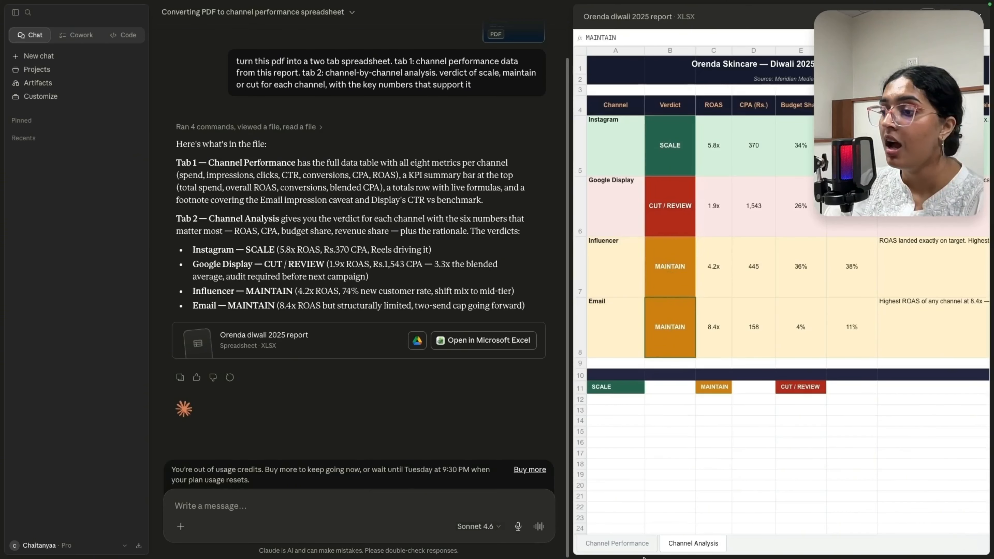
Step: Compare the Channel Performance sheet with the Channel Analysis sheet, checking Google Display's ROAS and verdict
click(617, 543)
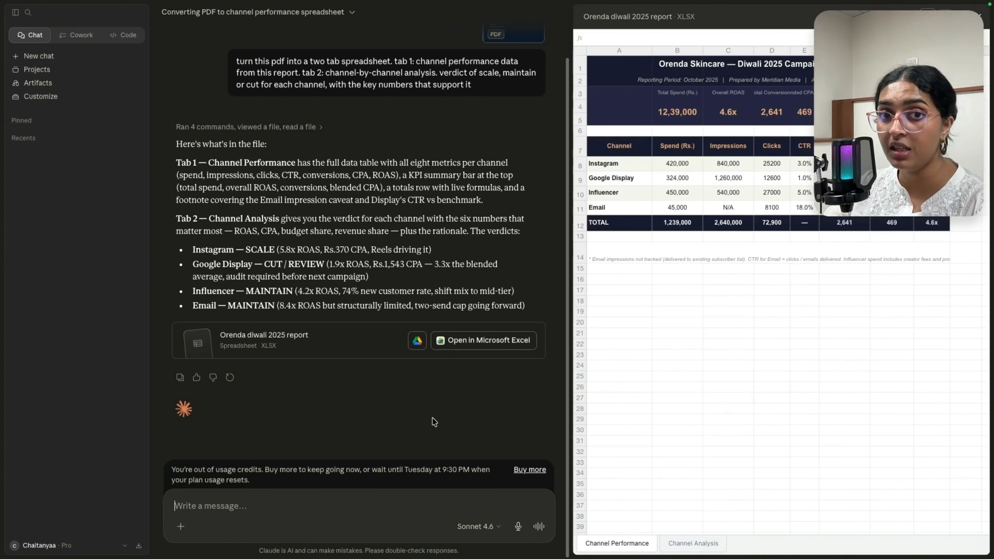
click(681, 546)
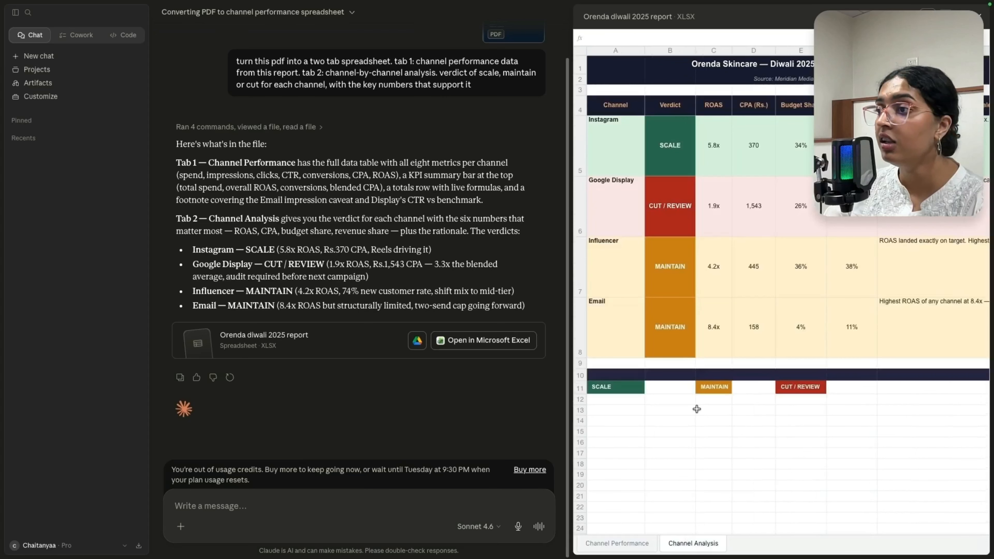
click(615, 240)
click(717, 228)
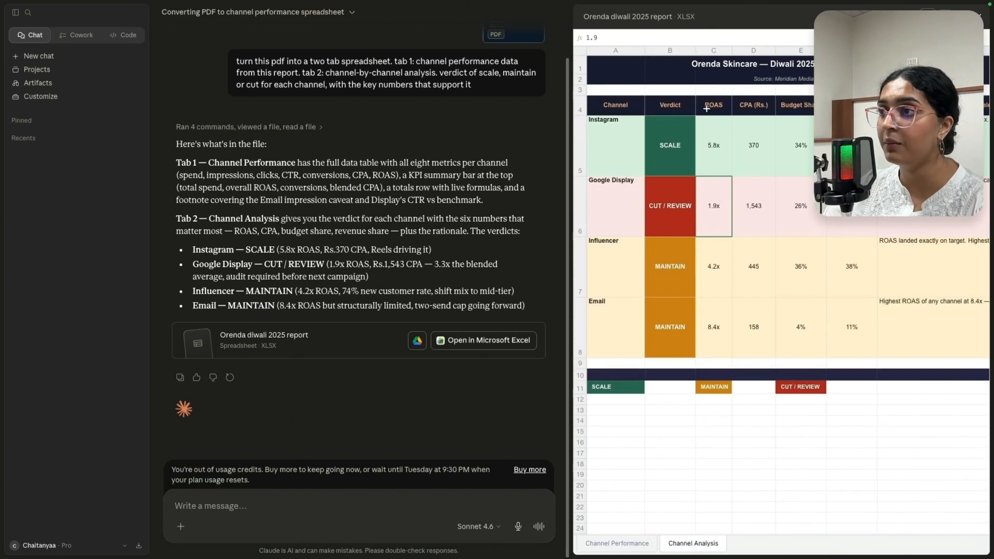
click(669, 223)
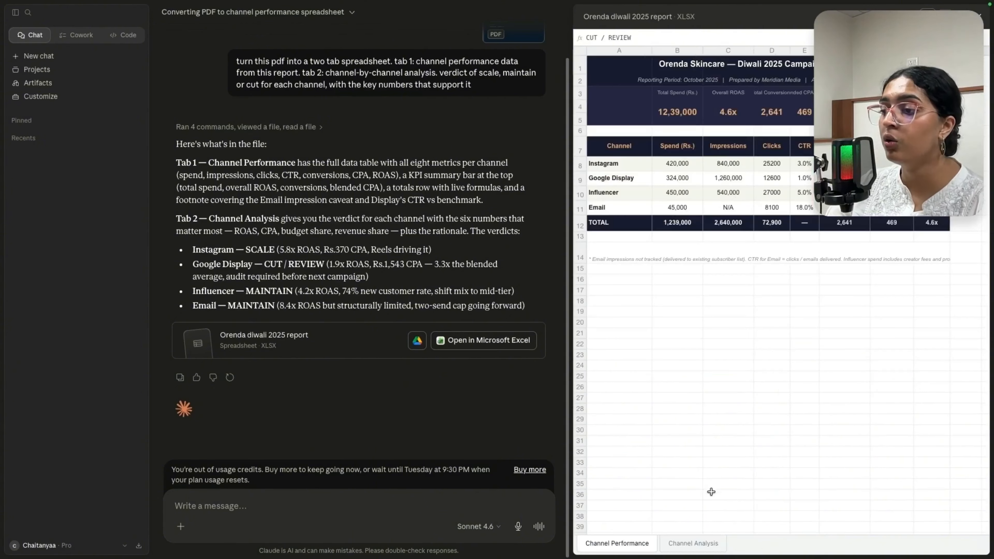
click(710, 547)
click(685, 226)
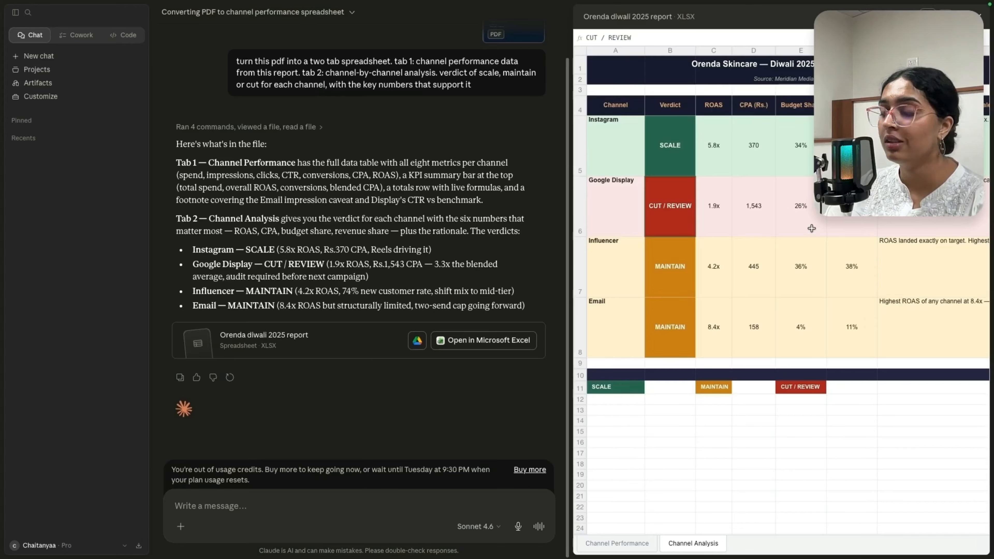
Step: Check Google Display's revenue share, channel name and verdict cells on the Channel Analysis sheet
click(852, 203)
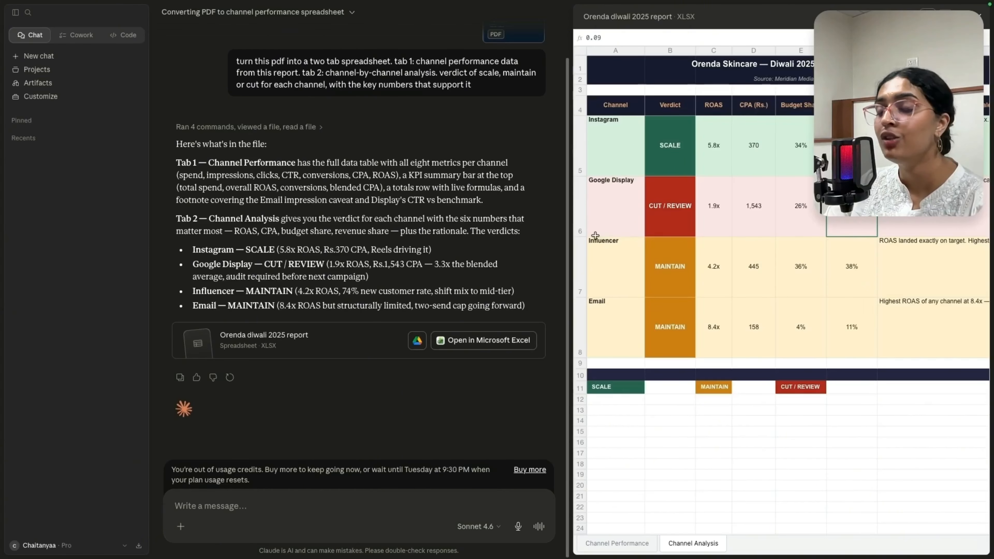
click(622, 227)
click(658, 220)
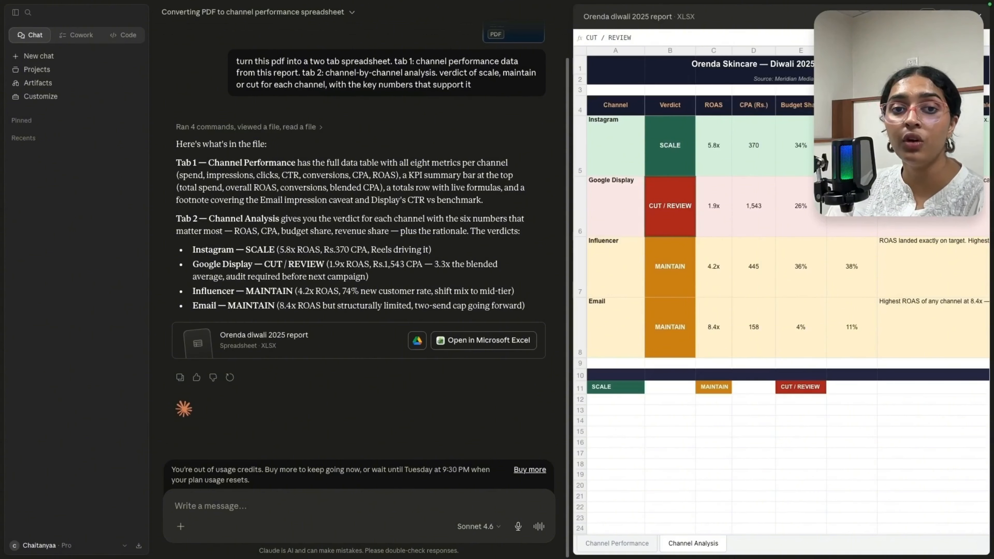
Step: Draft a ten-slide debrief deck prompt for Orenda's leadership: headline ROAS 4.6x against 4.2x target, channel verdicts, three recommendations; close the spreadsheet preview
click(303, 503)
text(Campaign debrief deck for Orenda’s leadership team. Source data is the channel performance analysis below. Lead with the headline result — ROAS 4.6x against 4.2x target — then go channel by channel using the verdicts in the analysis. Close with three recommendations based on the data. Ten slides.)
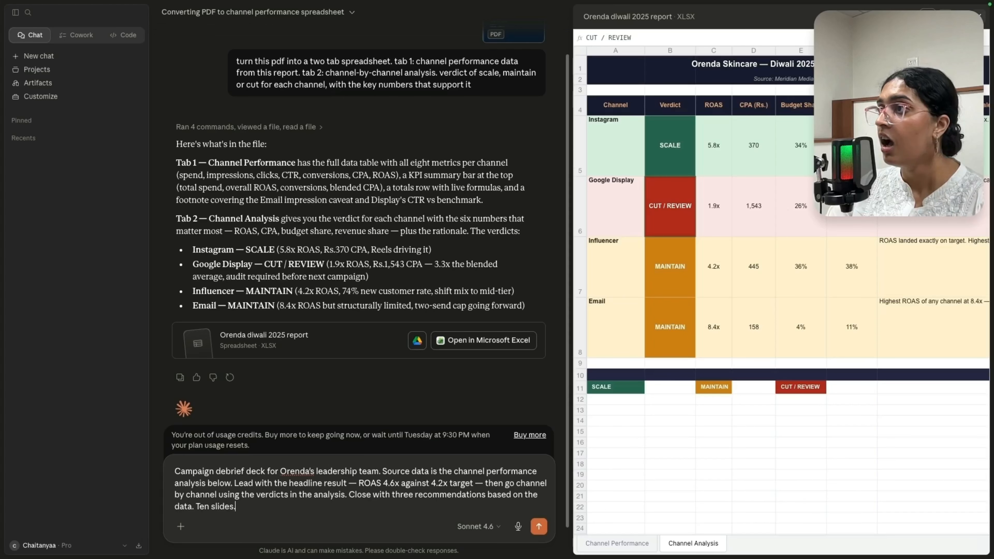
click(979, 16)
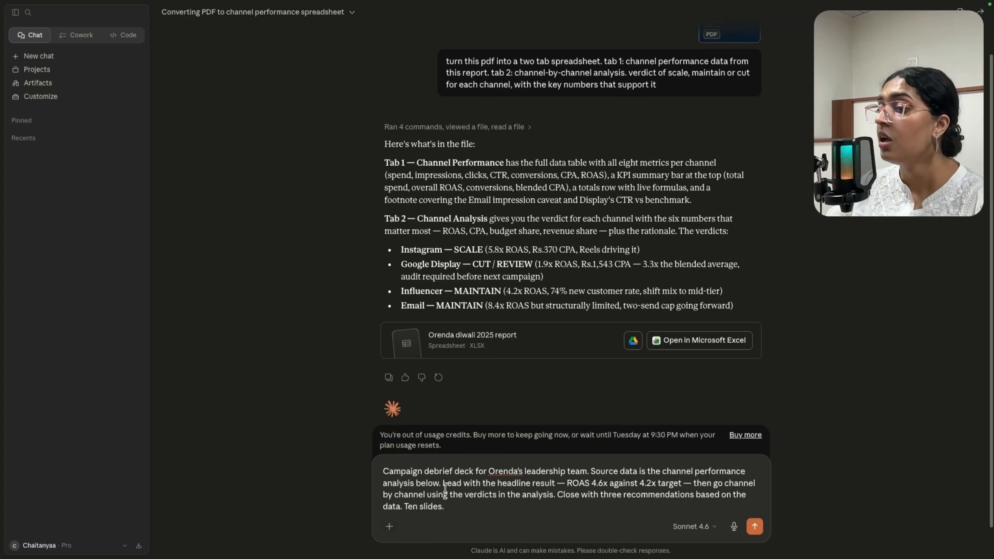
Step: Change "analysis below" to "analysis above" in the deck prompt and send it
double_click(426, 484)
text(s)
text(bp)
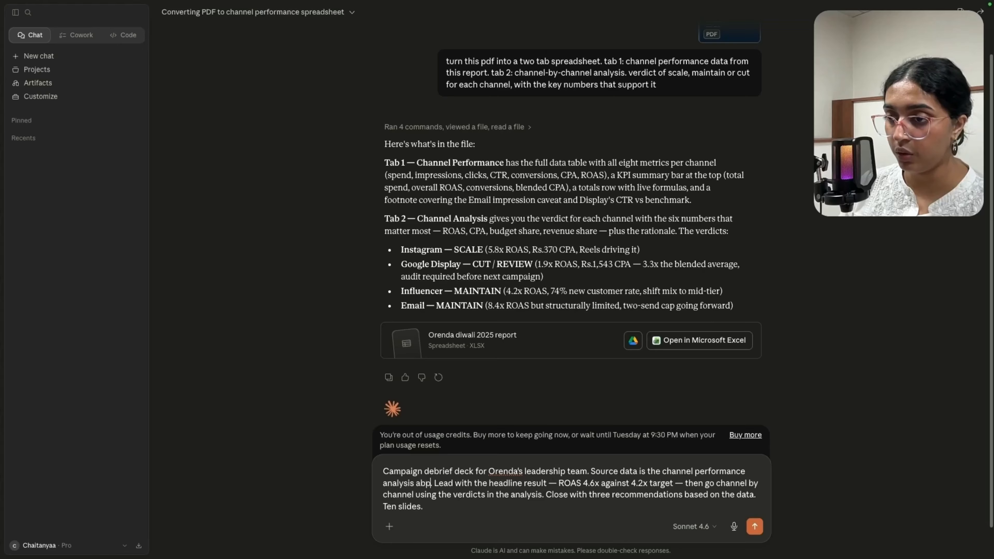
key(BackSpace)
key(BackSpace)
text(bove.)
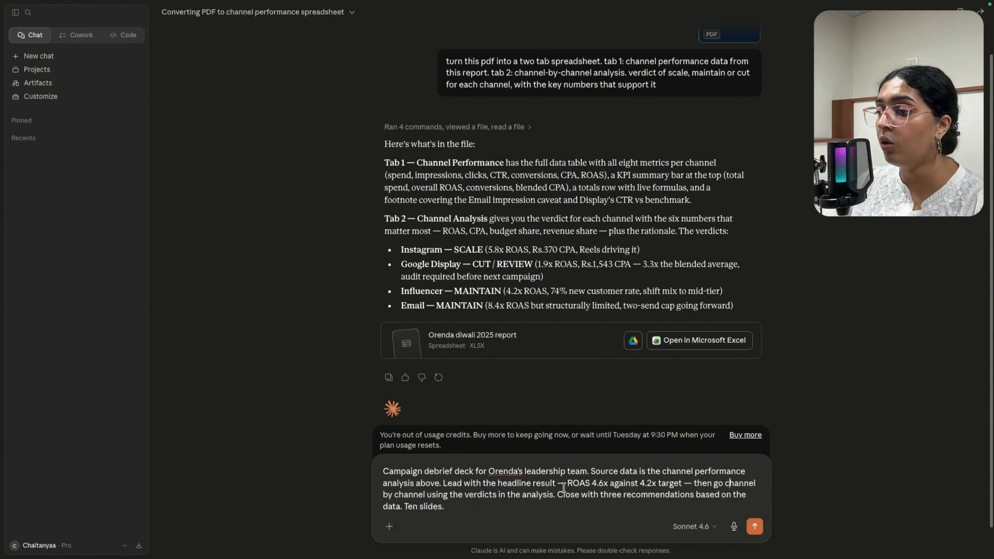
key(Return)
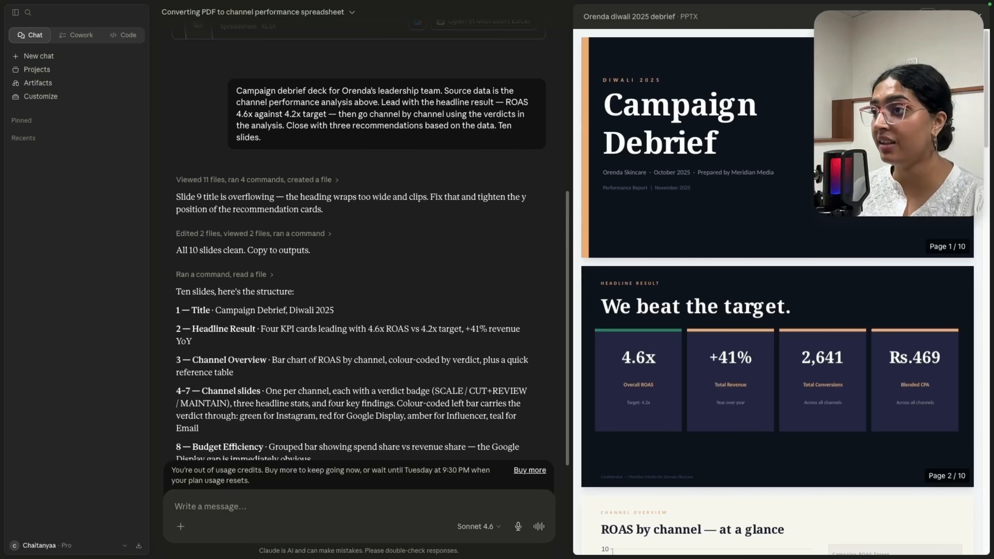
Step: Examine the generated debrief deck from the title slide through the channel slides to the recommendations and closing slide
scroll(722, 326, down, 6)
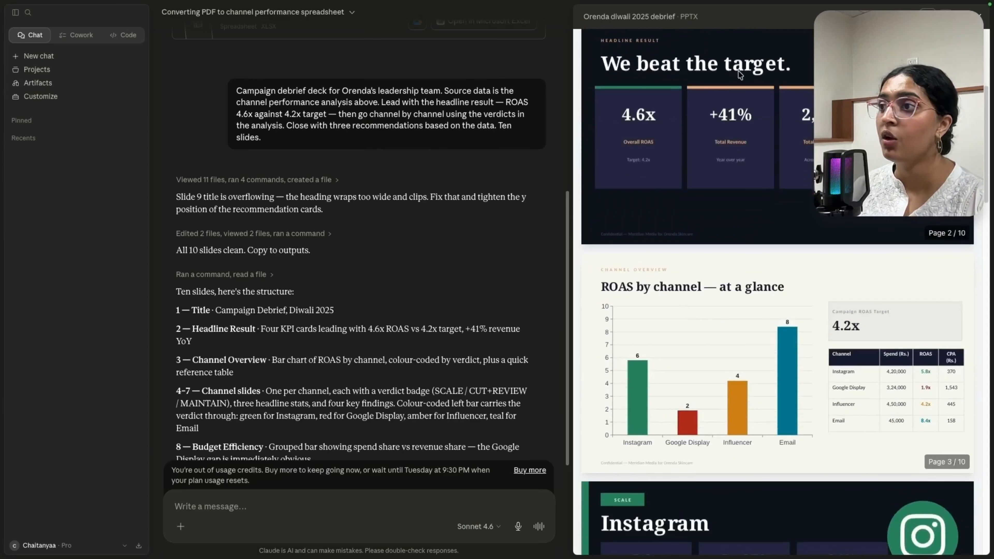
scroll(748, 146, down, 20)
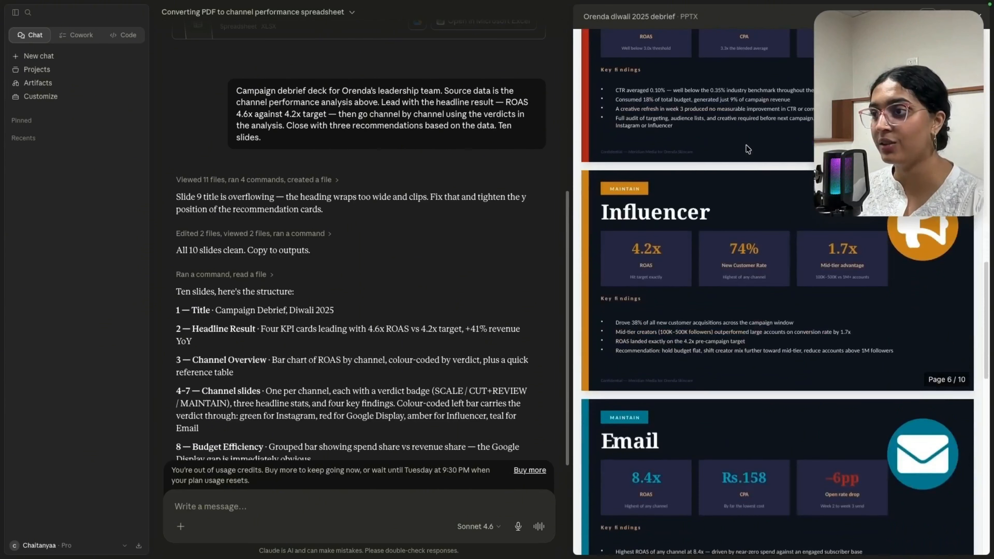
scroll(739, 258, down, 10)
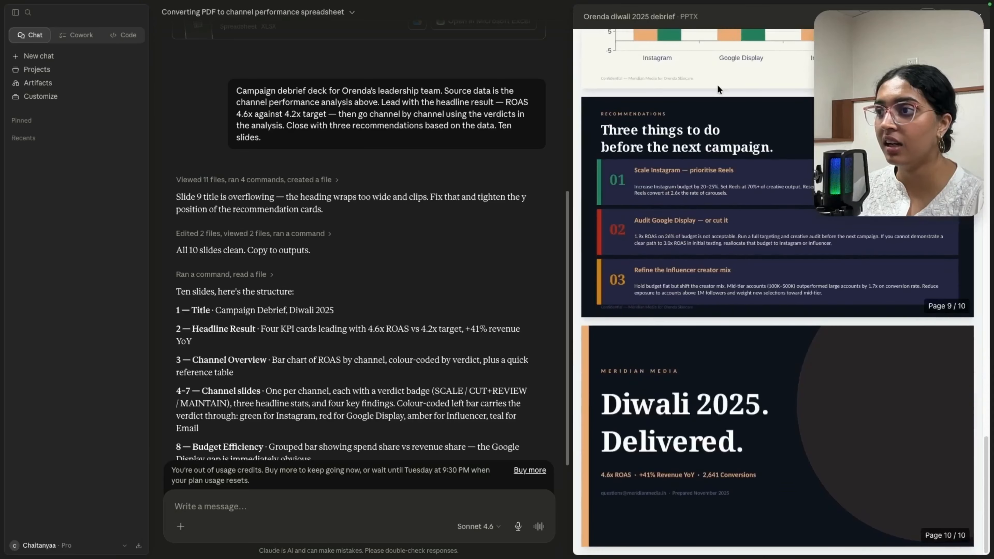
scroll(733, 306, up, 18)
scroll(733, 304, down, 18)
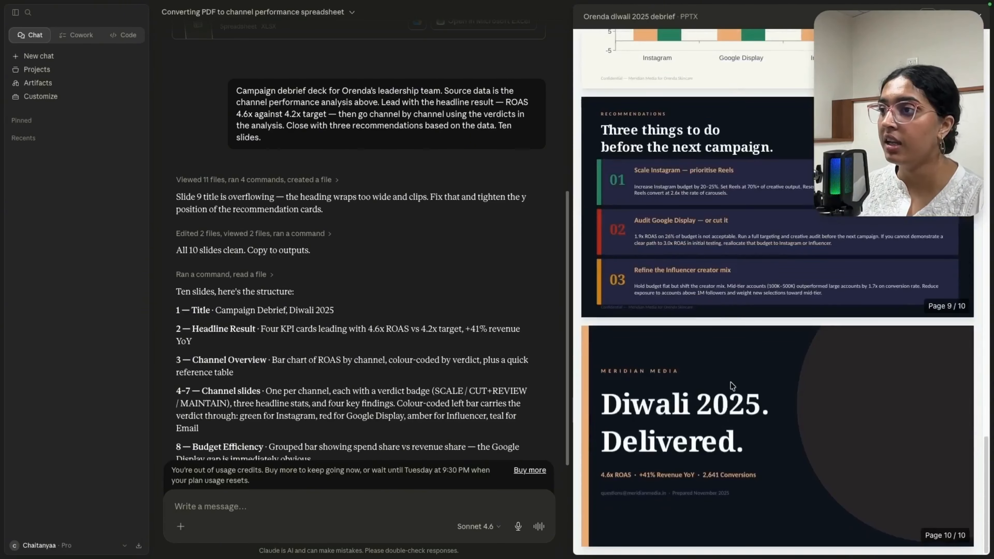
scroll(704, 172, up, 10)
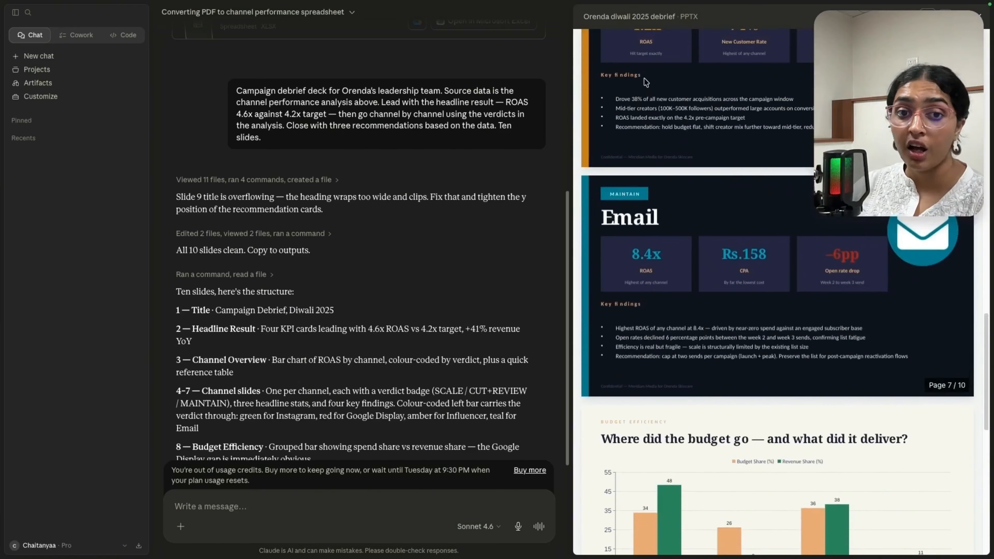
scroll(699, 204, down, 10)
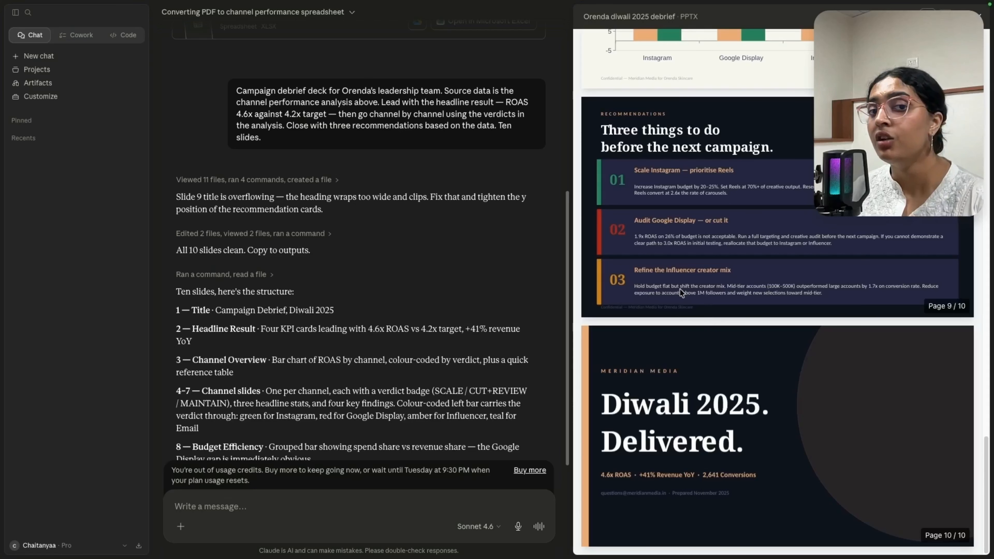
Step: Recheck the deck from the budget efficiency chart back to the title, read the reply's slide outline, and close the deck preview
scroll(783, 319, up, 6)
scroll(779, 316, up, 3)
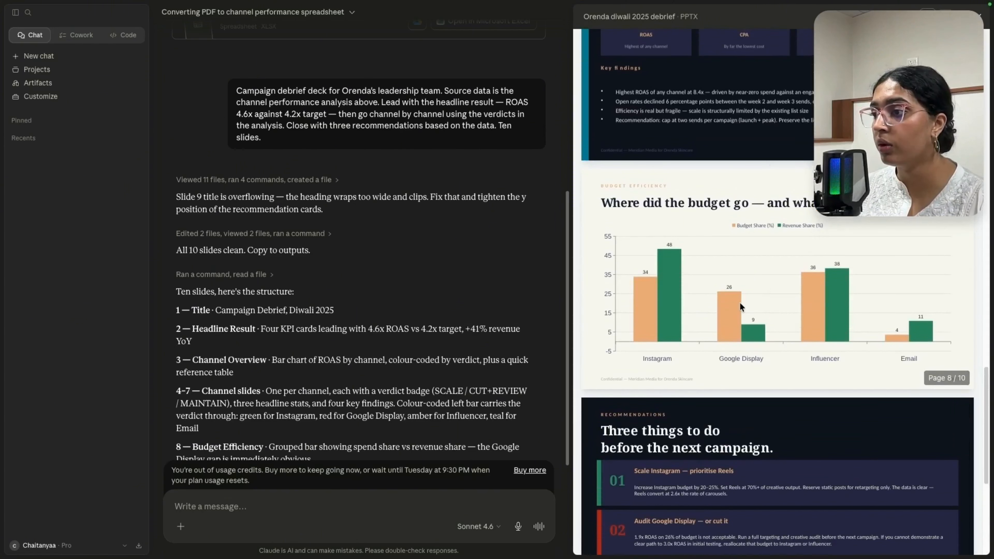
scroll(755, 276, up, 20)
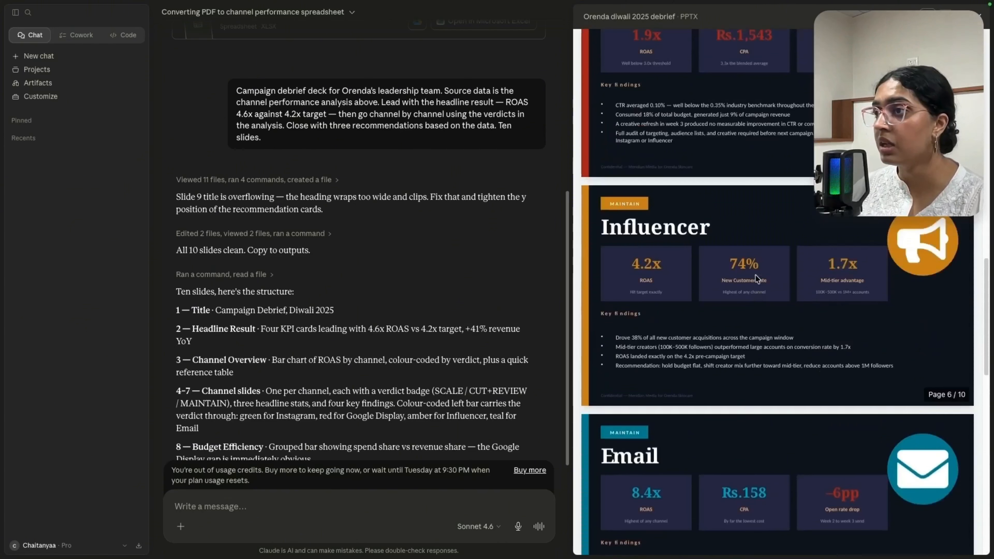
scroll(755, 278, up, 5)
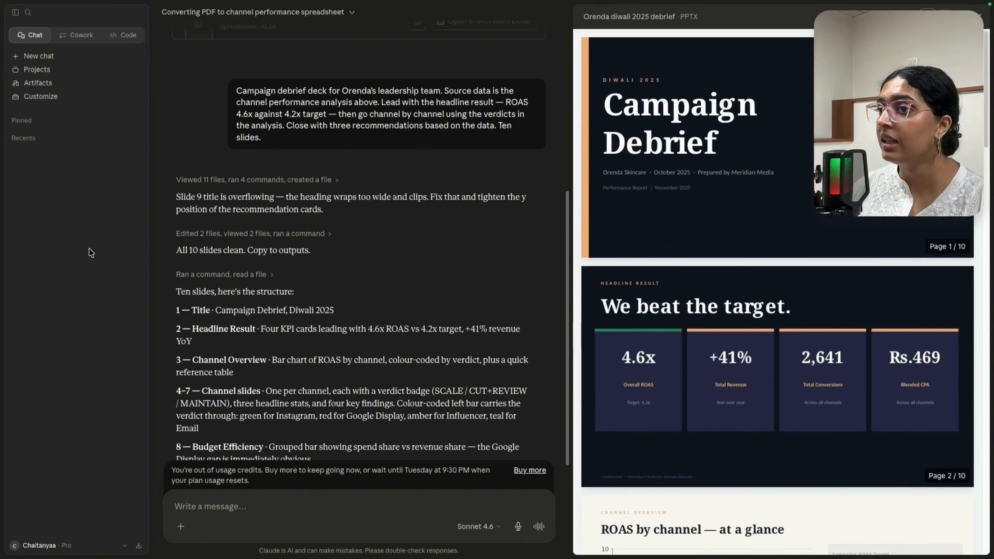
scroll(316, 308, down, 5)
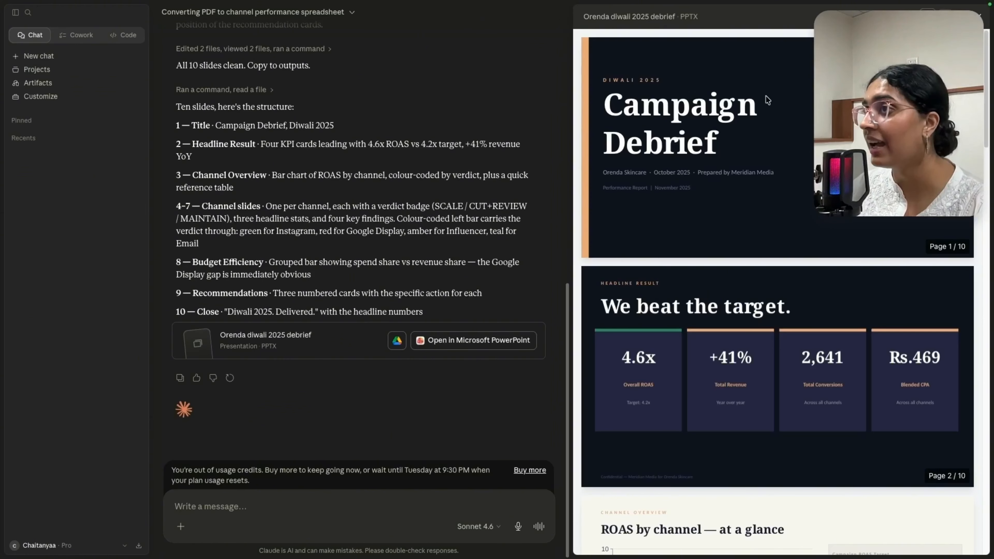
click(979, 16)
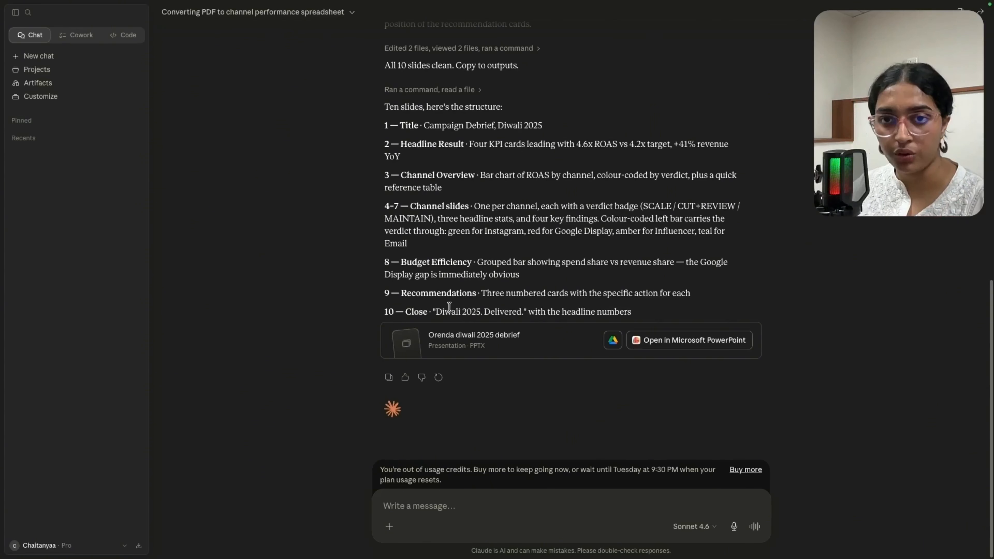
Step: Request a professional, direct, insight-first LinkedIn post on dropping Google Display, citing 18% of budget, 9% of revenue and ROAS 1.9x against 4.6x average
click(440, 519)
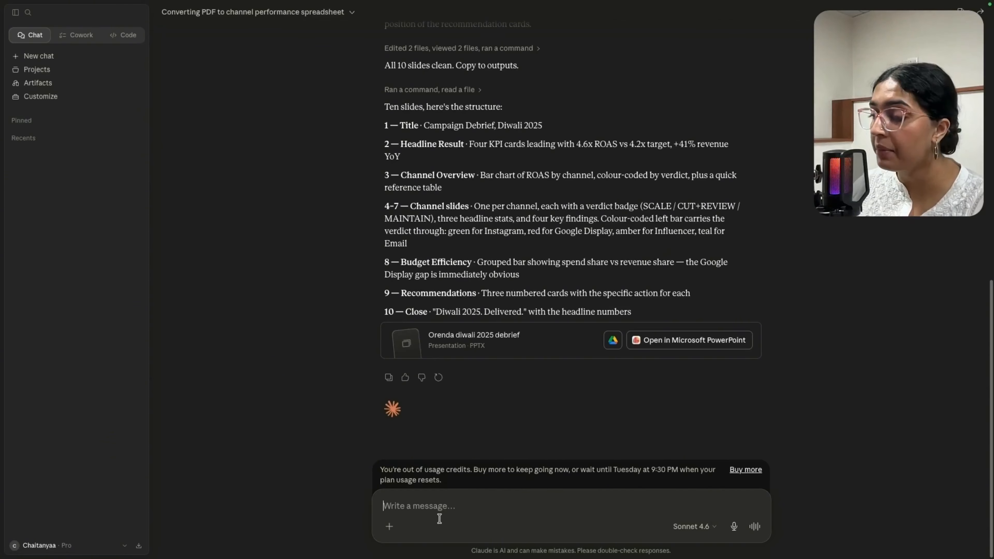
text(LinkedIn post for a marketing manager at a D2C skincare brand. Topic: the lesson from our last campaign about Google Display. We ran it with 18% of our budget and it delivered 9% of revenue. ROAS was 1.9x against a campaign average of 4.6x. We're cutting it from the next campaign. The professional insight: not every channel deserves a spot in every campaign just because it's available. Performance data should drive allocation, not habit. Tone: professional, direct, insight-first. LinkedIn format.)
drag(513, 519, 380, 437)
click(507, 505)
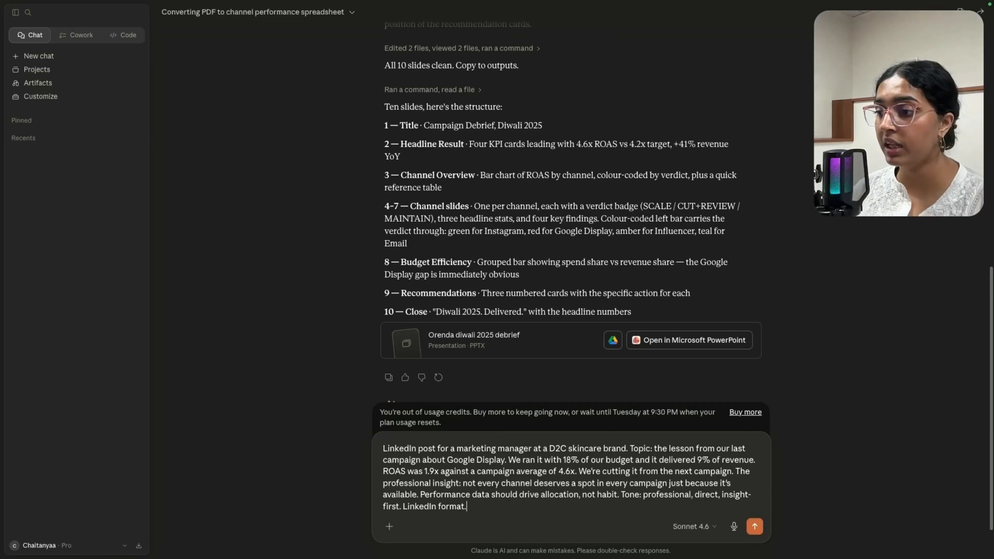
key(Return)
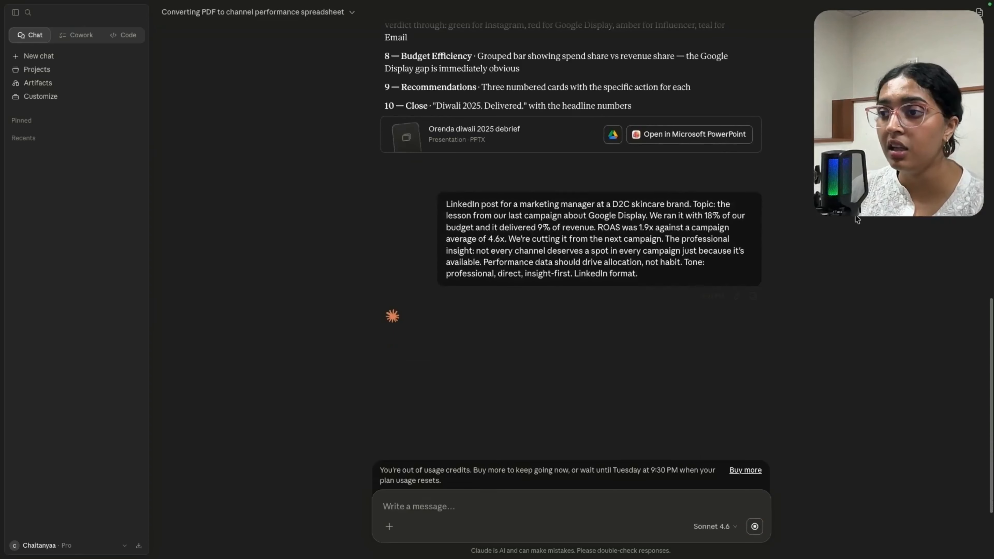
Step: Follow the reply as it is generated, checking which skill is being read for the LinkedIn post
drag(451, 271, 659, 284)
click(551, 325)
scroll(551, 325, down, 1)
scroll(551, 326, down, 3)
drag(375, 228, 501, 244)
click(330, 213)
drag(330, 213, 485, 211)
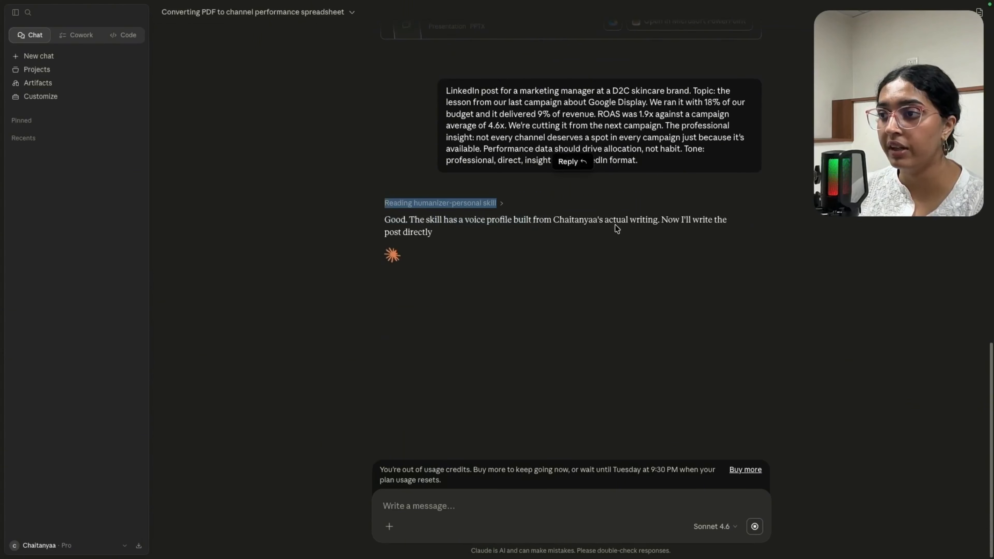
click(567, 235)
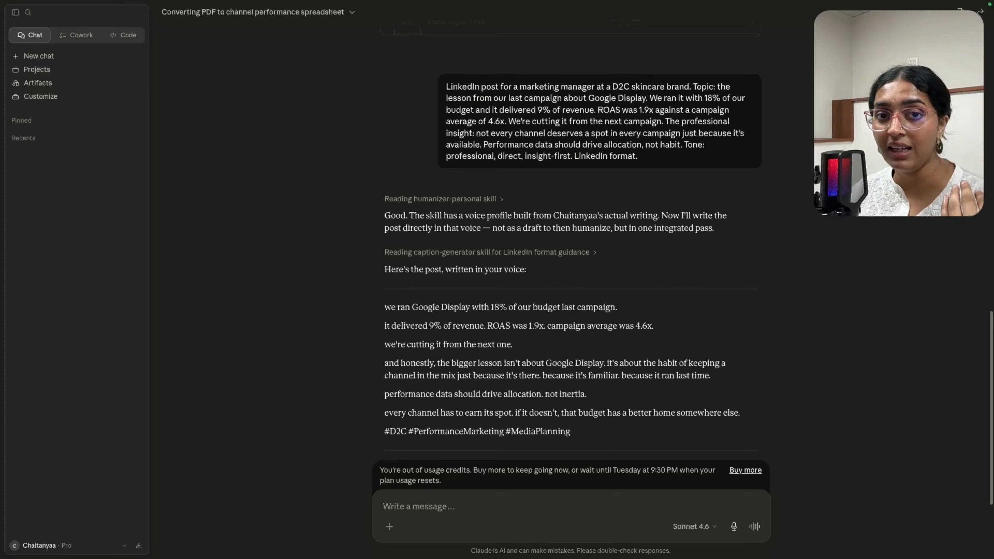
Step: Read the generated LinkedIn post line by line, checking the budget share, ROAS figures, cut decision and closing lesson
scroll(434, 129, down, 4)
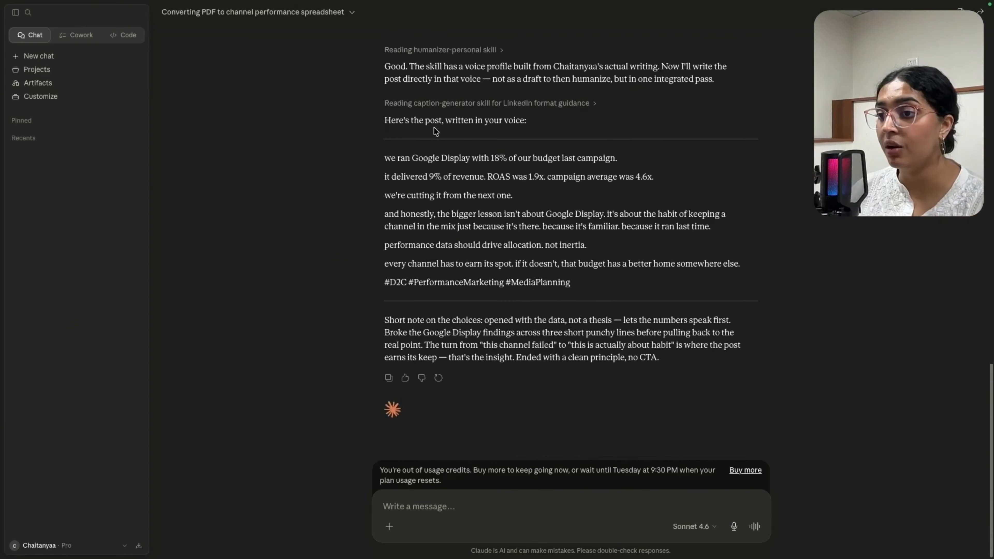
drag(379, 161, 693, 163)
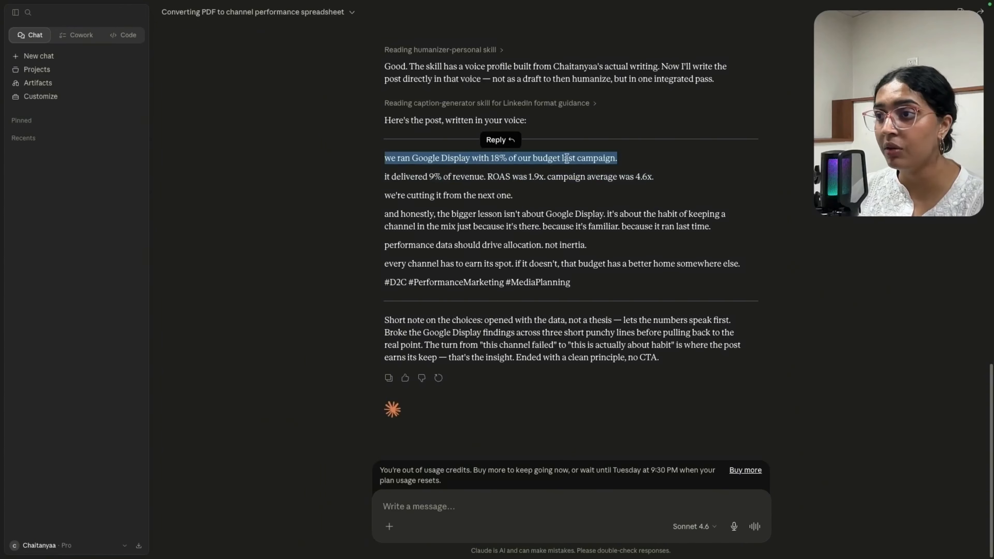
click(362, 179)
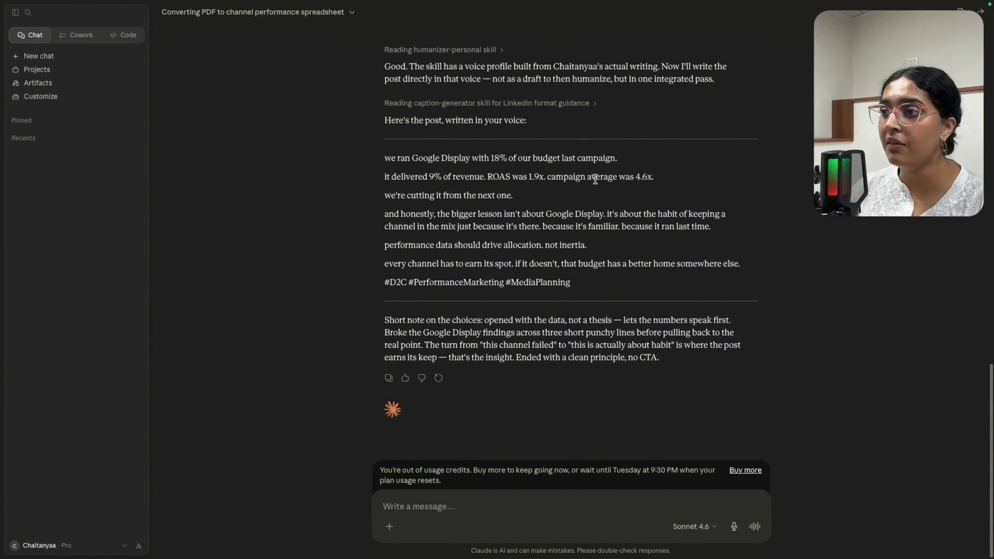
drag(661, 179, 665, 173)
double_click(646, 177)
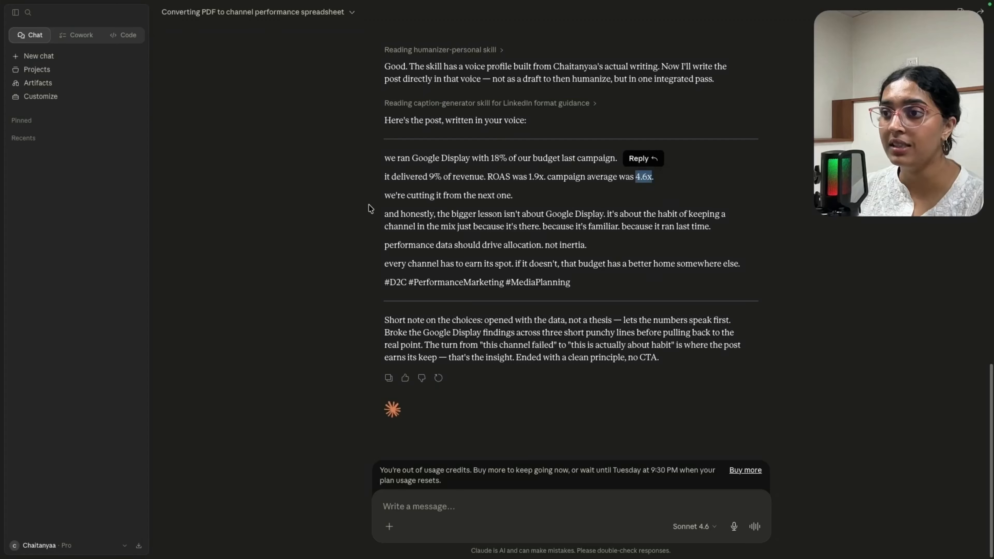
click(355, 195)
drag(356, 196, 533, 201)
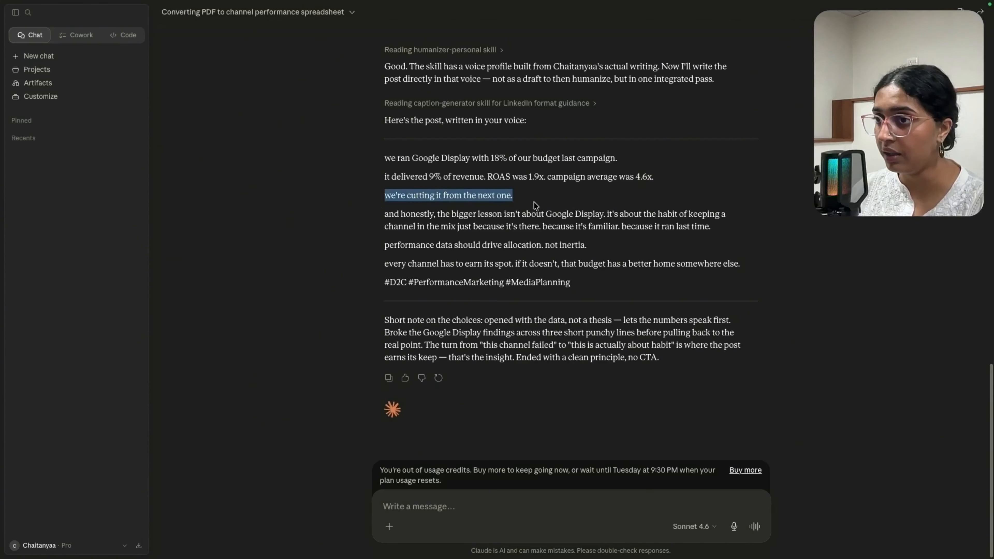
click(364, 218)
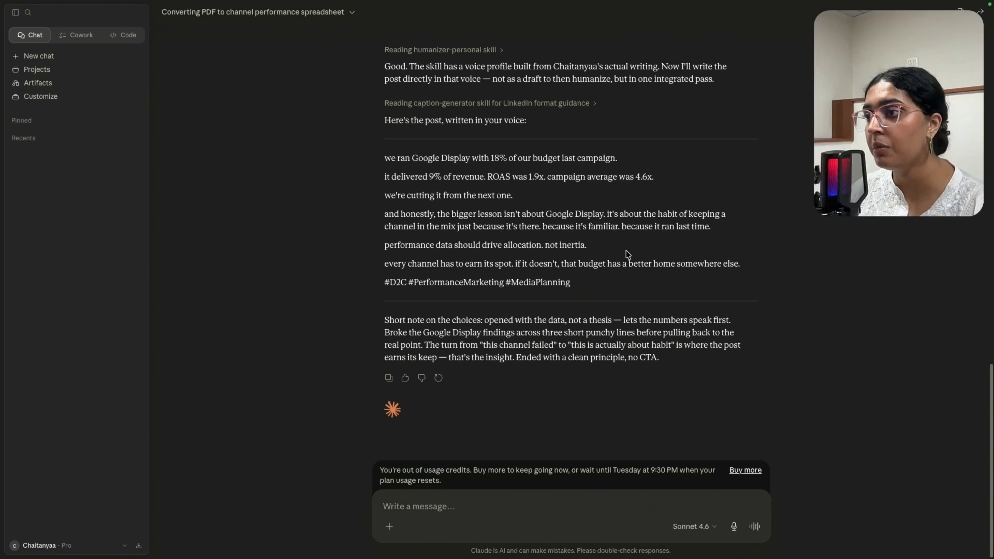
drag(384, 158, 650, 290)
click(632, 286)
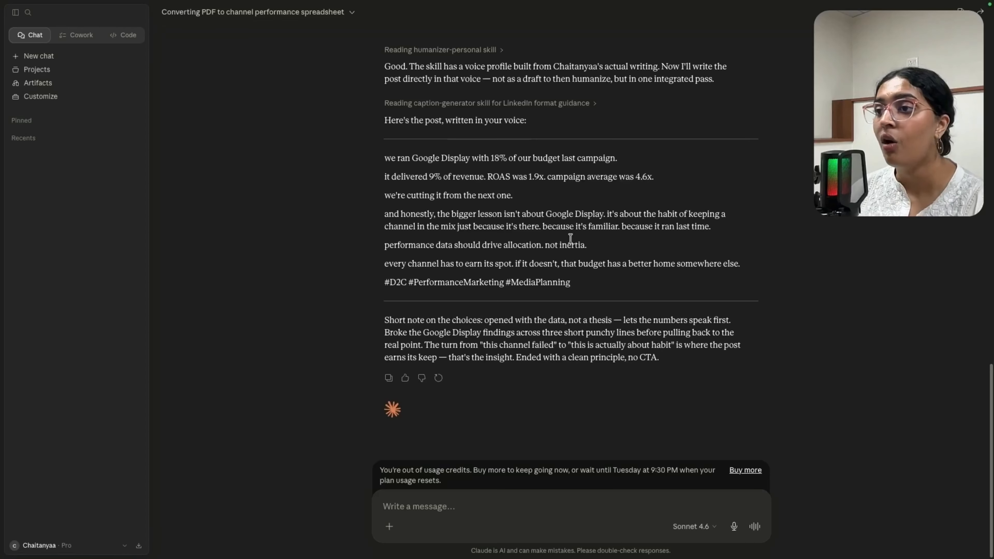
Step: Review the reply's humanizer-personal skill and voice profile notes, and return to the end of the LinkedIn post
scroll(694, 357, up, 4)
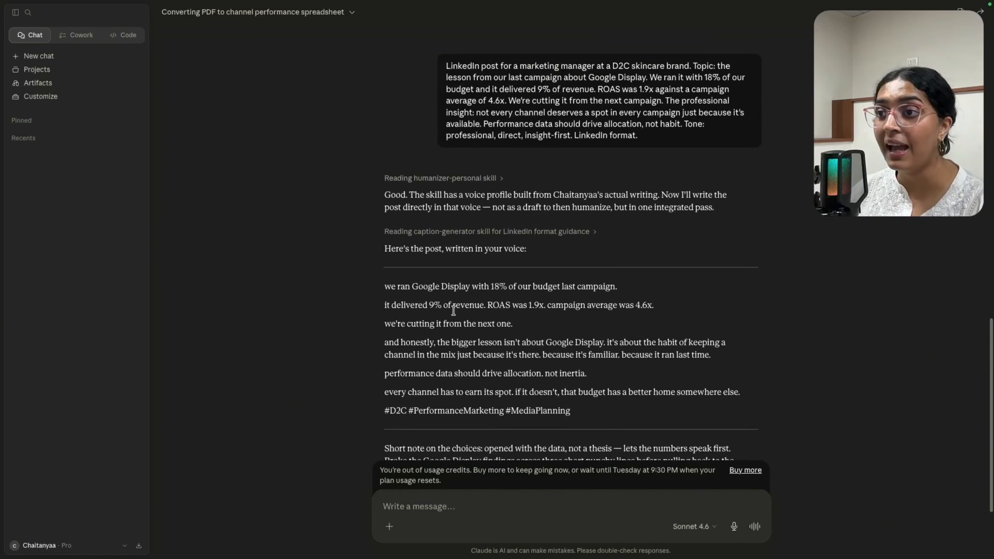
triple_click(398, 178)
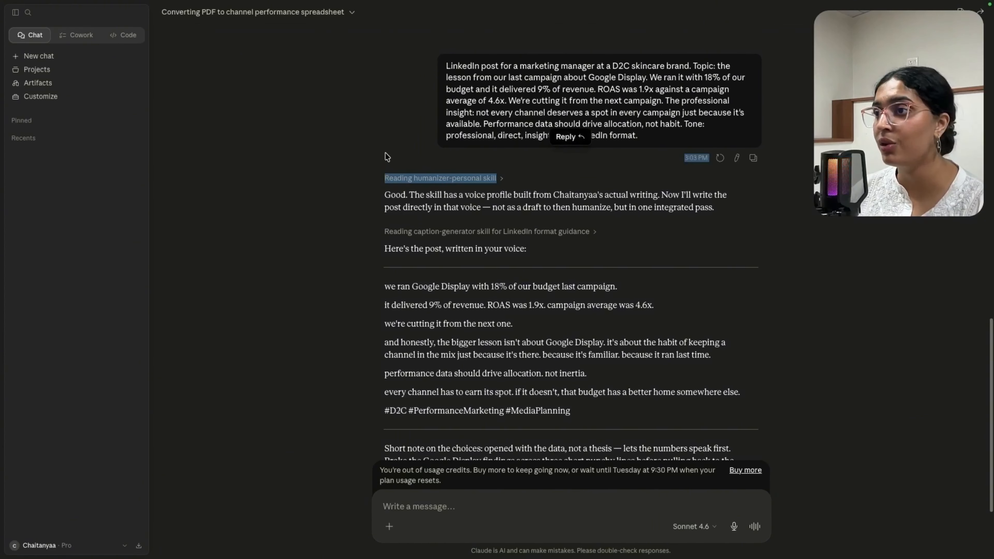
drag(385, 195, 515, 196)
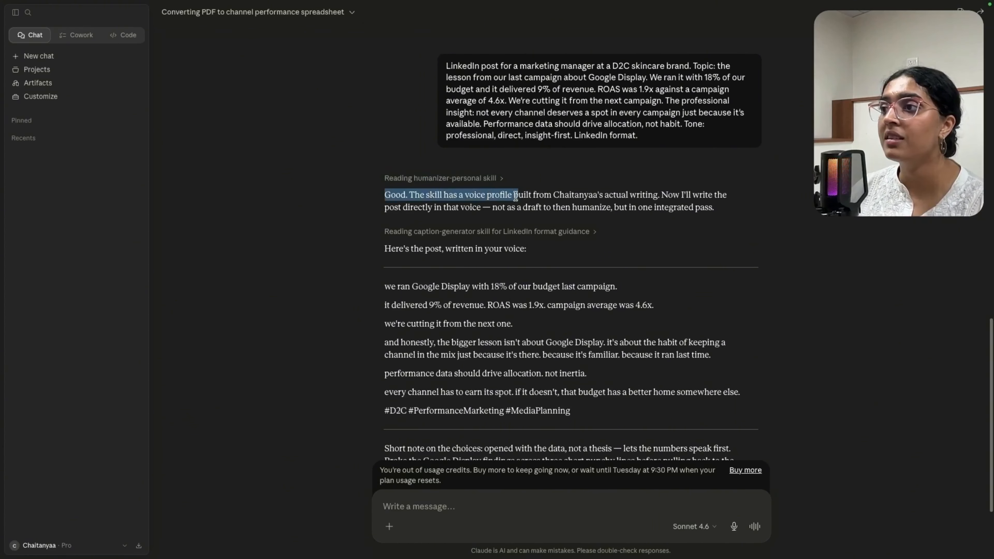
click(673, 228)
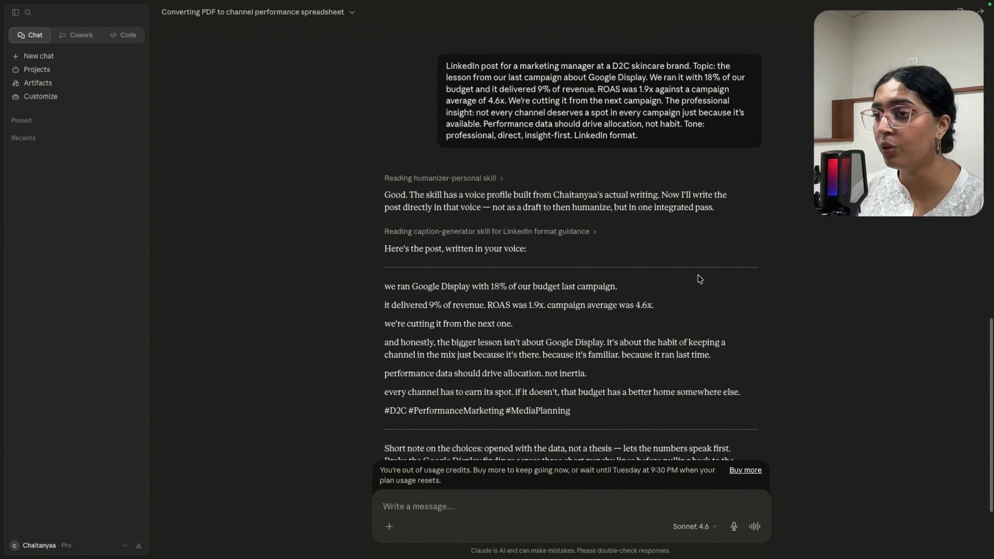
scroll(698, 274, down, 4)
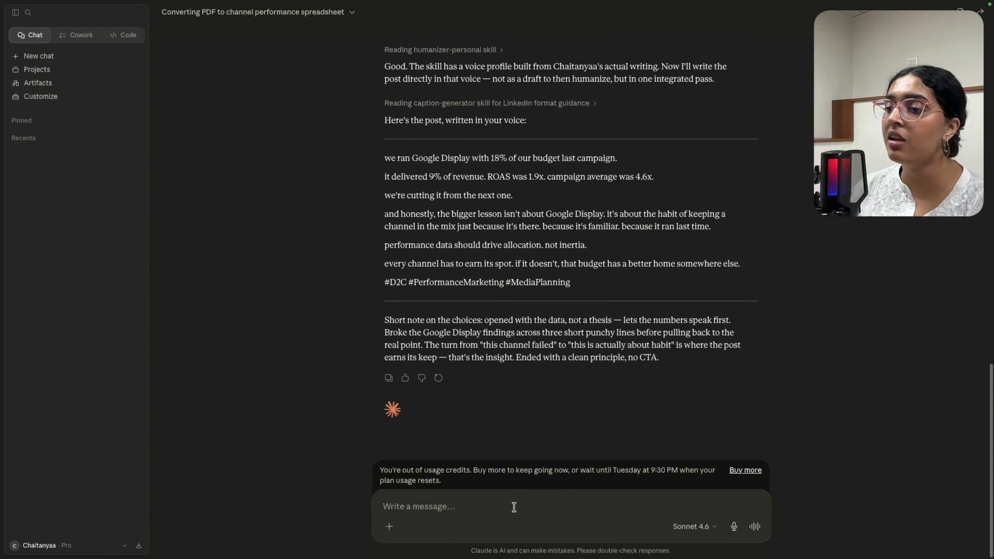
Step: Begin a new message with the /humanizer skill command beneath the generated LinkedIn post
click(515, 507)
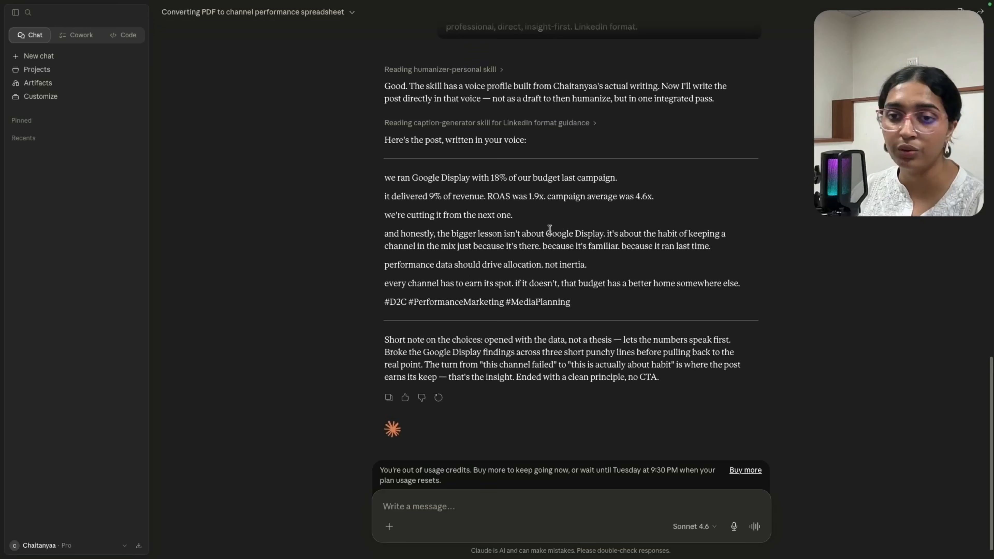
text(/humanizer)
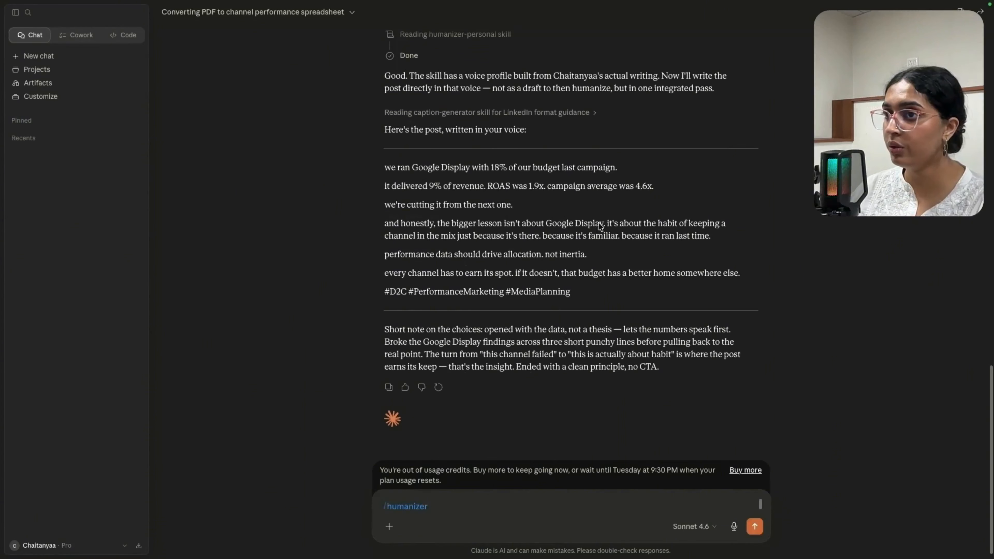
scroll(392, 150, up, 3)
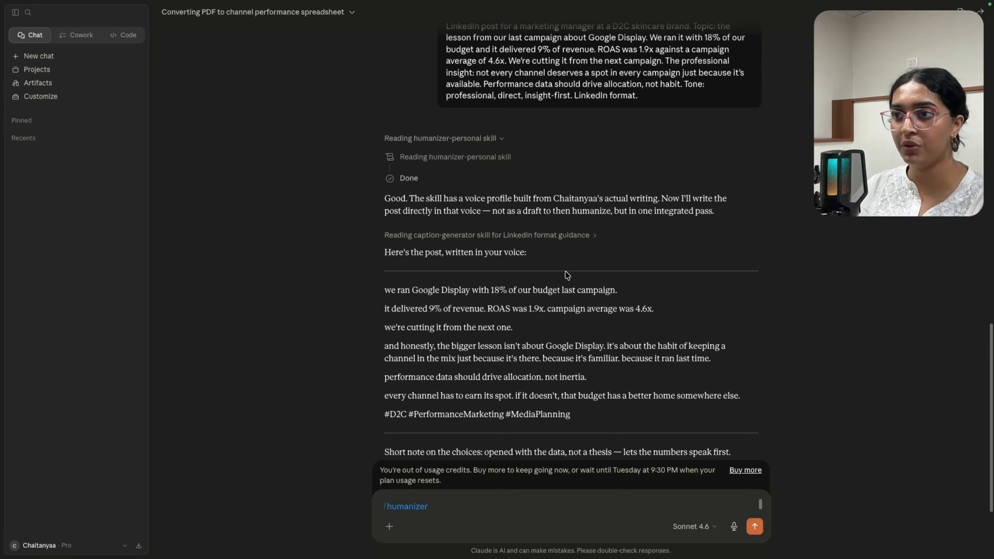
scroll(566, 275, down, 3)
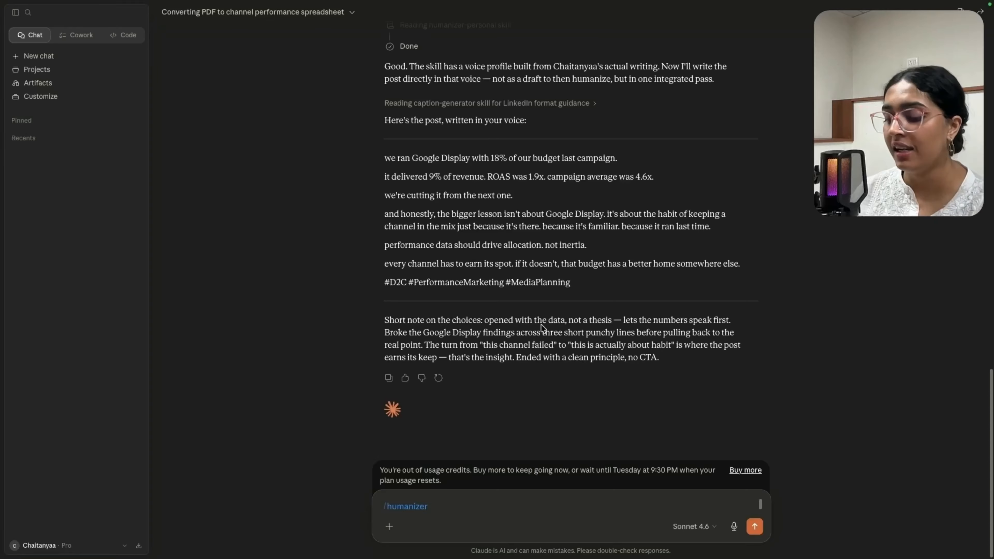
text(answe)
key(BackSpace)
key(BackSpace)
key(BackSpace)
key(BackSpace)
key(BackSpace)
text(typ)
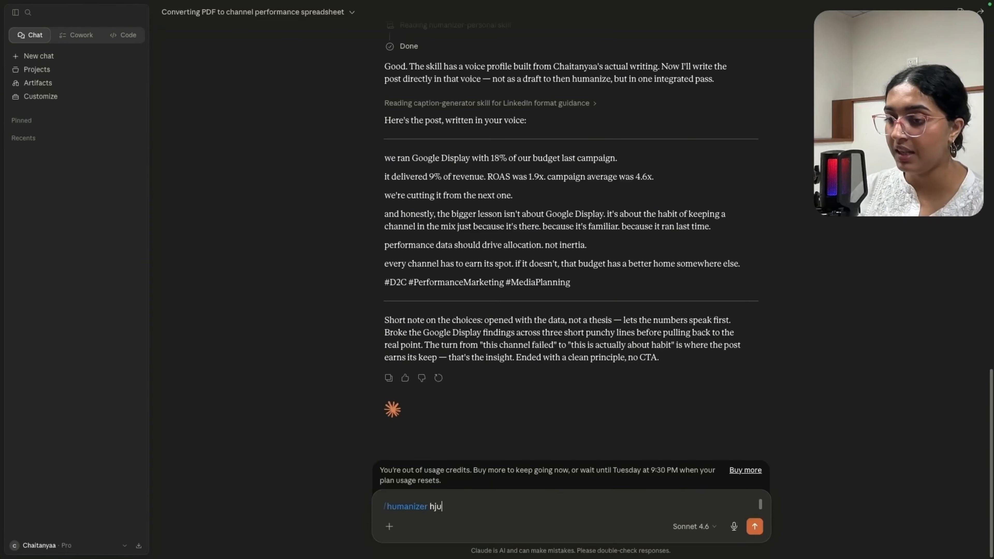
key(BackSpace)
key(BackSpace)
key(BackSpace)
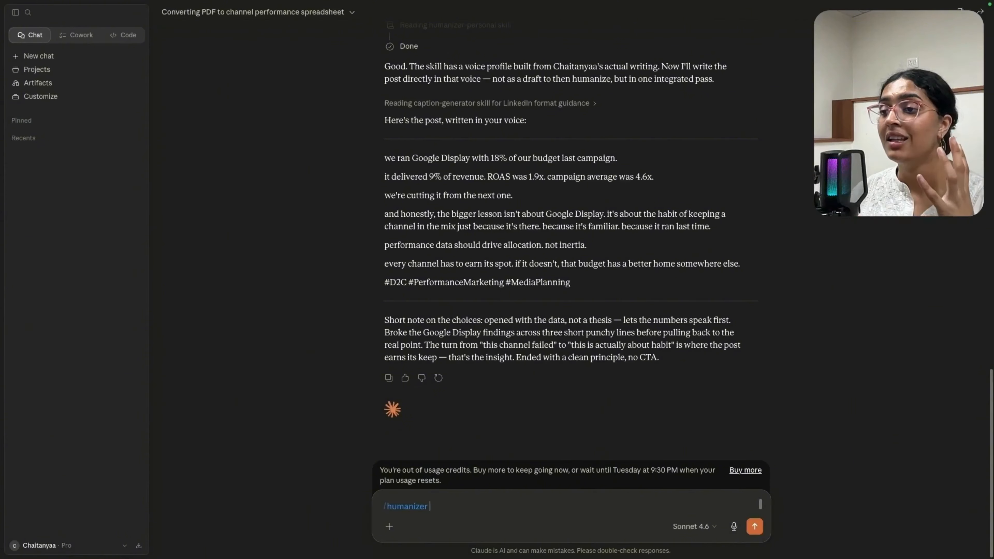
Step: Examine the LinkedIn post from its opening line to the hashtags, and look back through the earlier spreadsheet, deck and post requests
drag(375, 158, 647, 296)
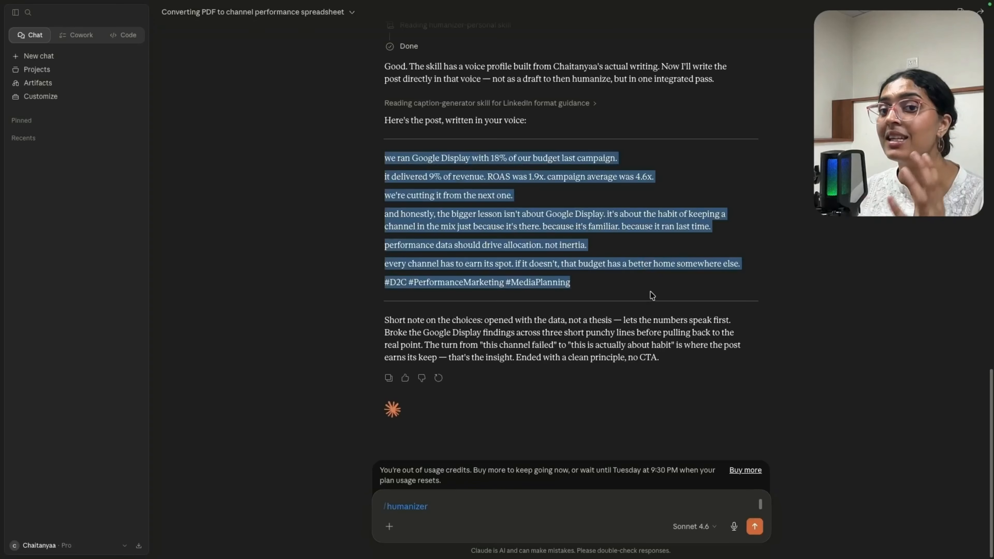
click(609, 261)
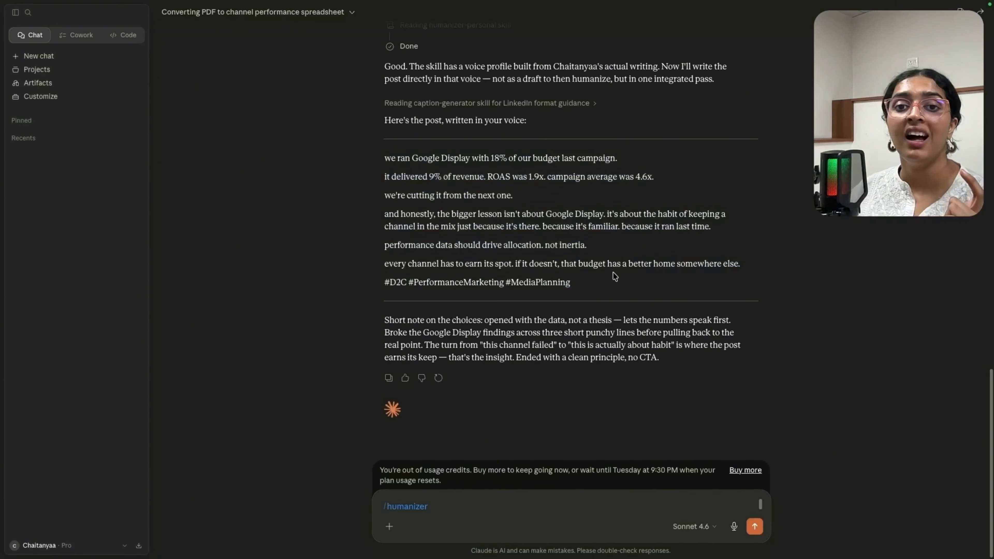
drag(612, 272, 422, 168)
click(421, 168)
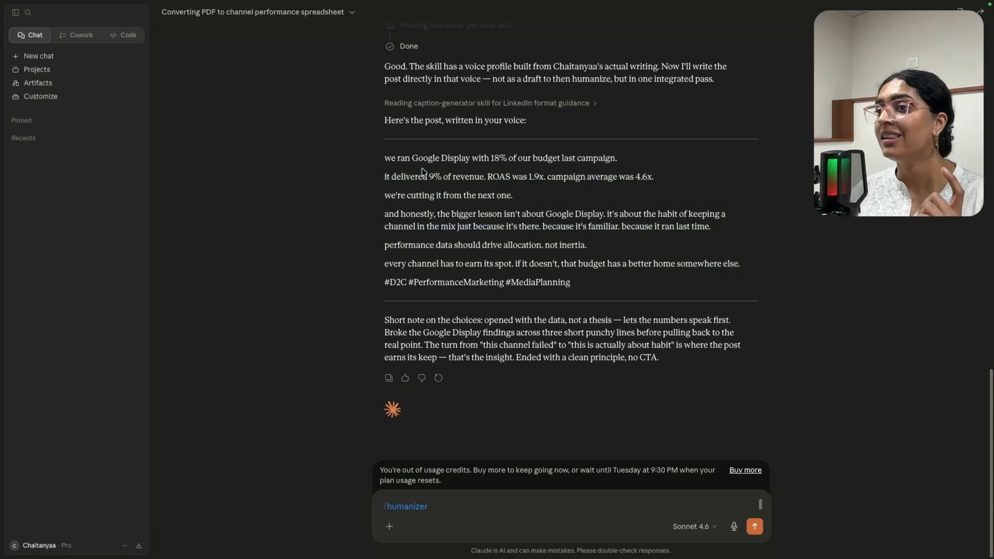
scroll(423, 166, up, 5)
scroll(423, 166, up, 10)
scroll(426, 169, down, 9)
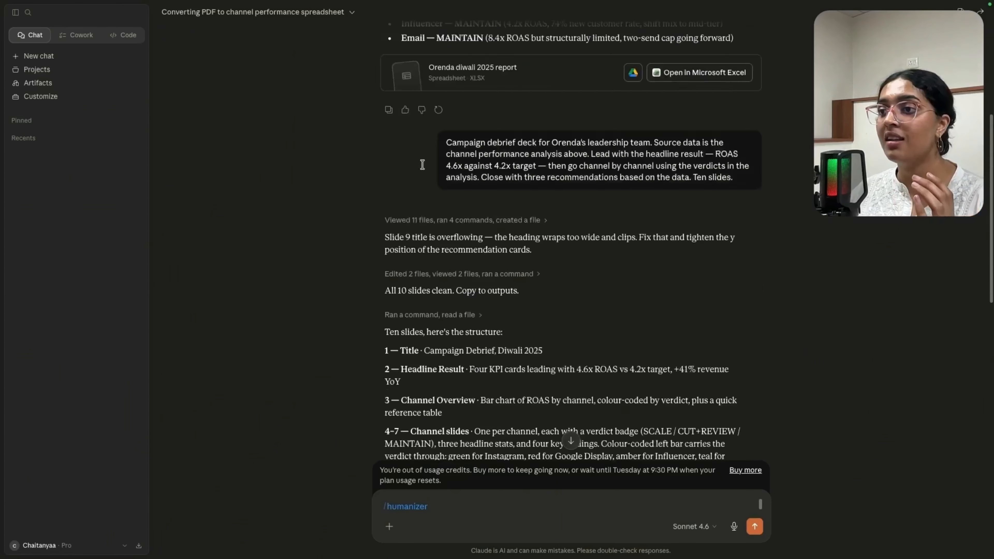
scroll(536, 120, down, 7)
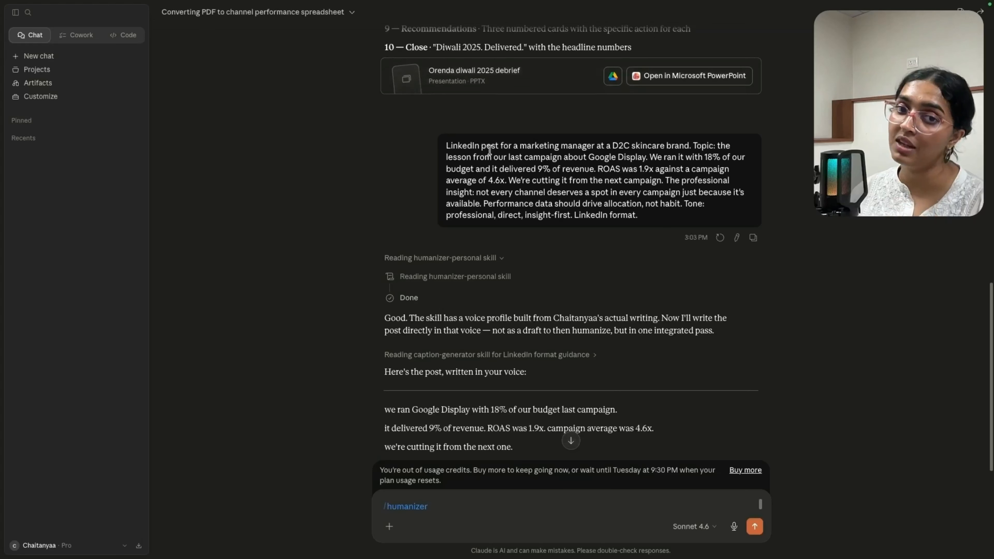